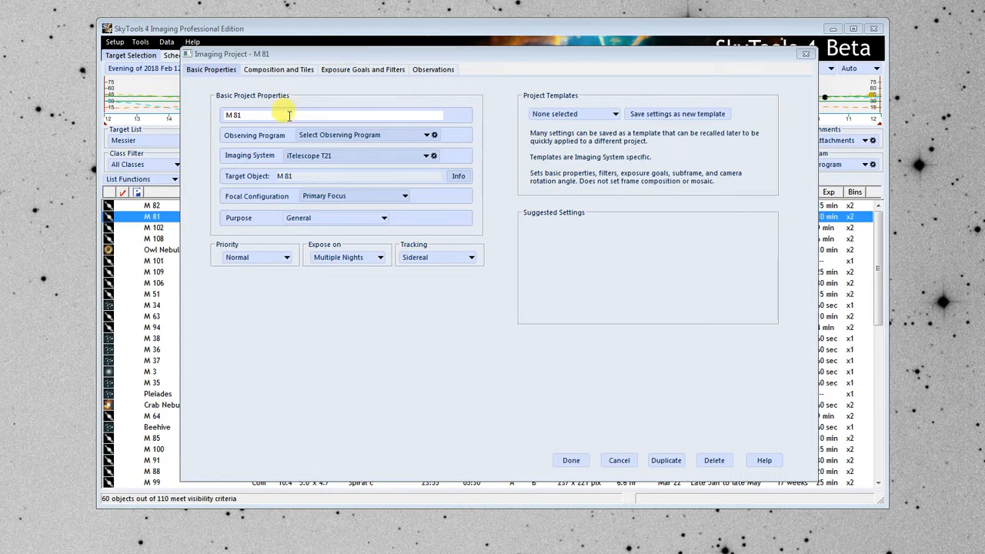
# Assign the M 81 imaging project to the observing program My Program and choose General as its purpose.
pyautogui.click(381, 134)
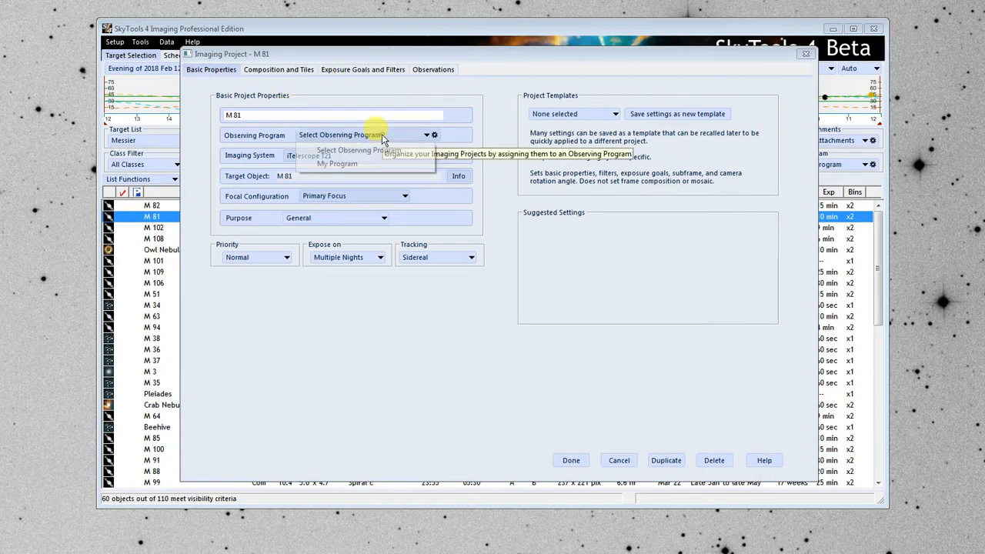
pyautogui.click(359, 163)
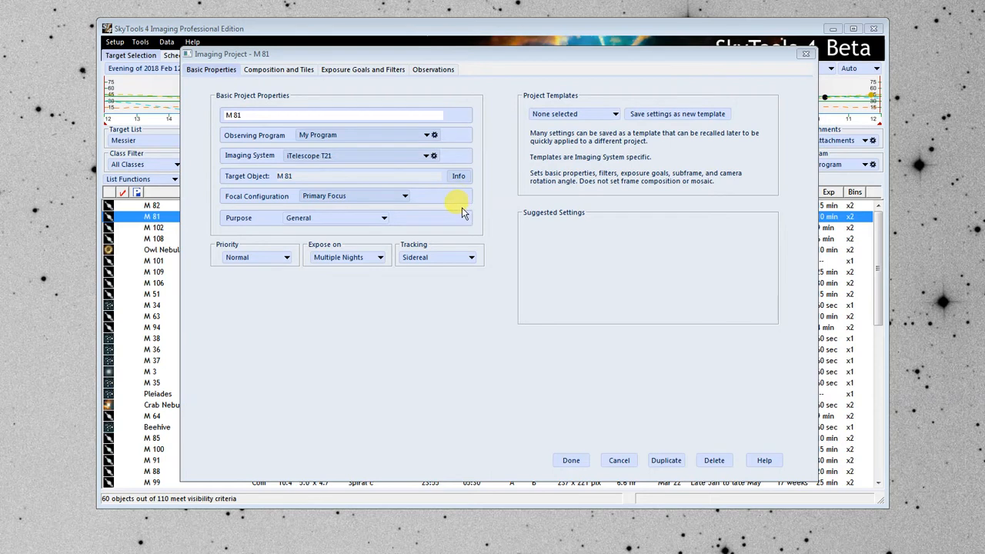
pyautogui.click(339, 221)
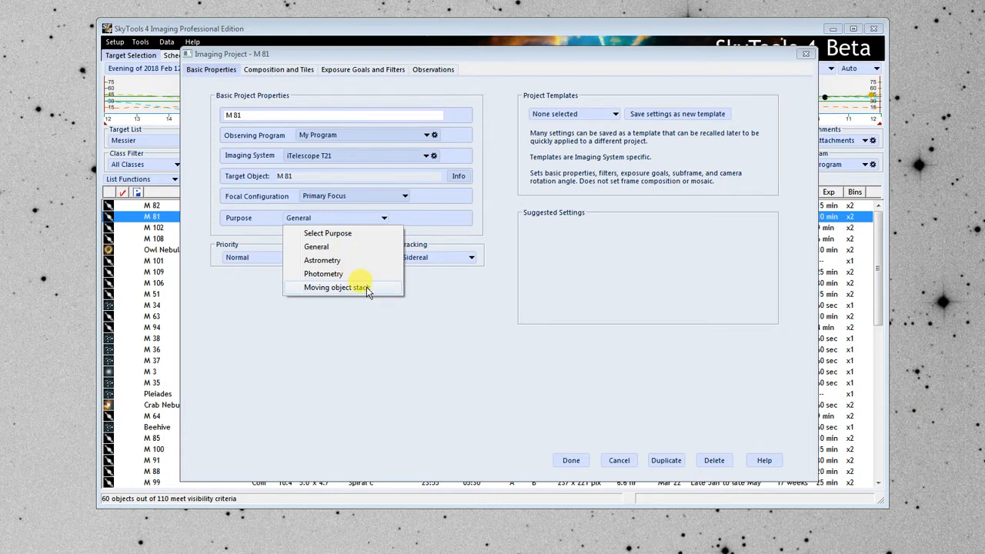
pyautogui.click(343, 245)
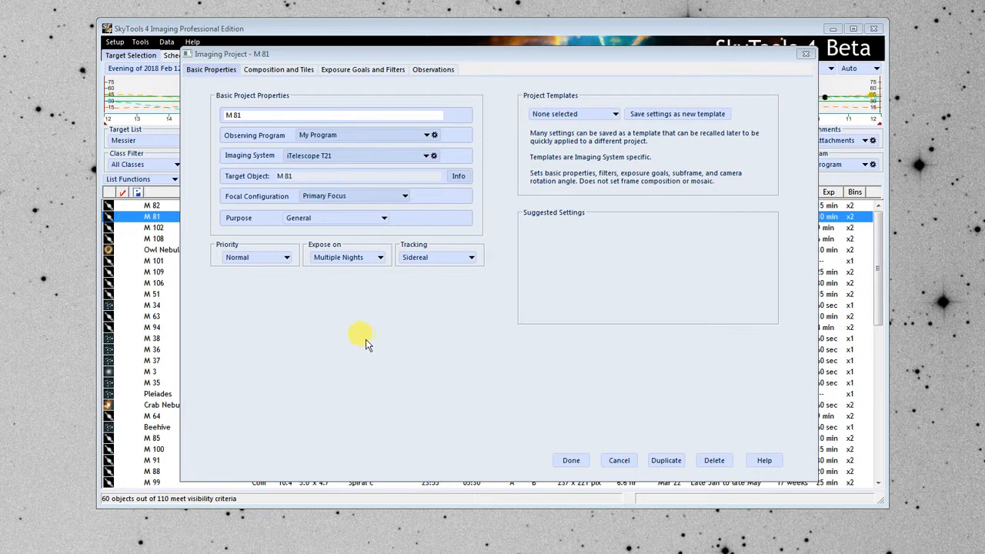
# Try the Immediate priority for the project and return the priority to Normal.
pyautogui.click(267, 260)
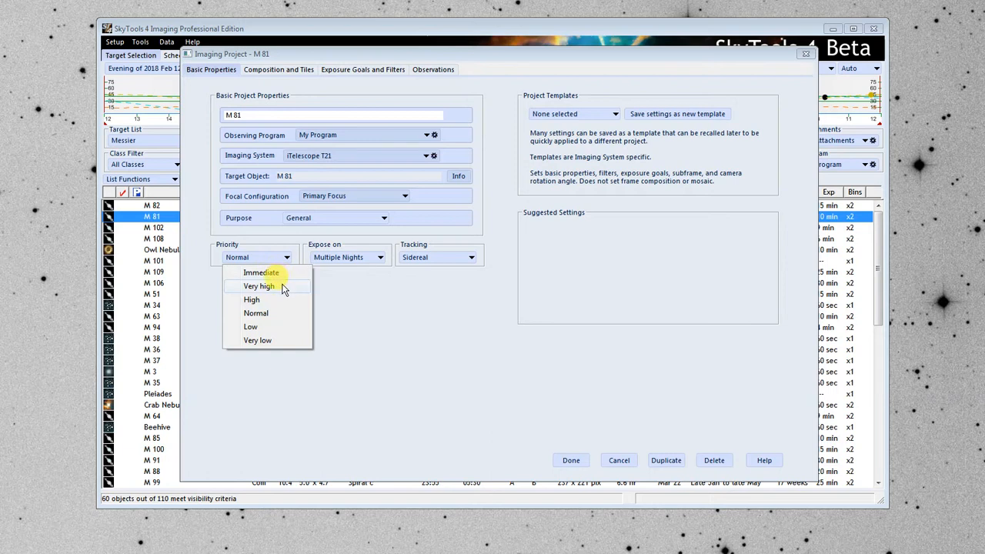
pyautogui.click(281, 274)
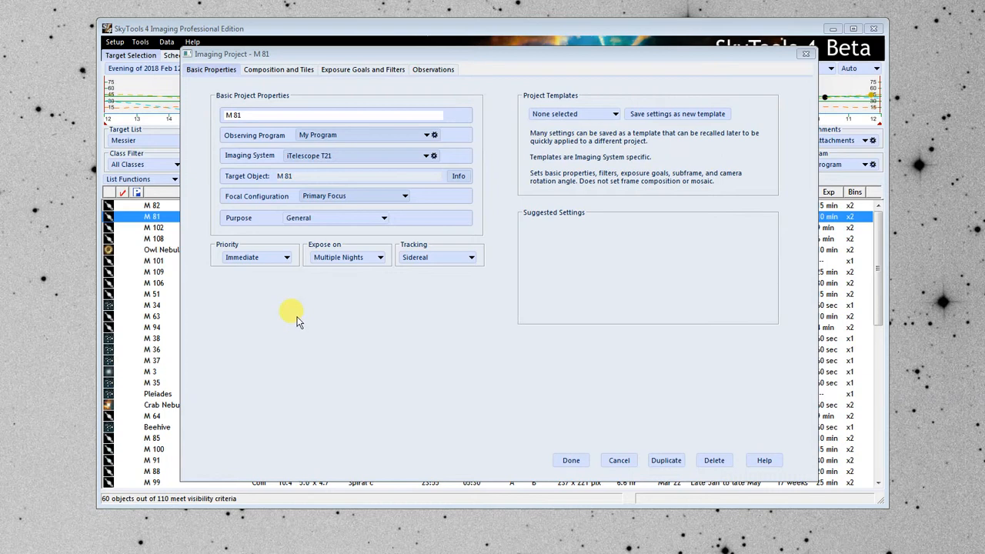
pyautogui.click(268, 258)
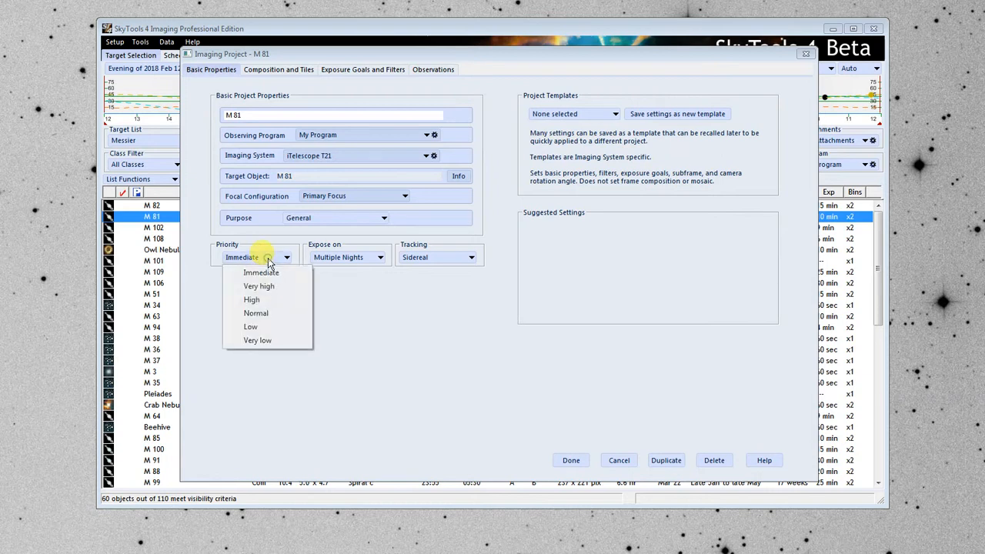
pyautogui.click(268, 314)
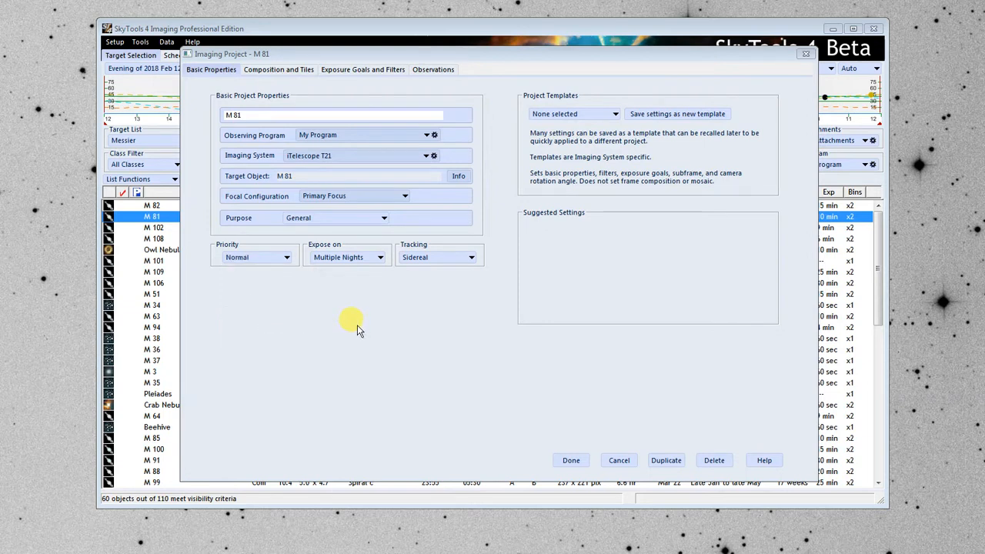
# Try the Onging option for the nights to expose on and return it to Multiple Nights.
pyautogui.click(365, 258)
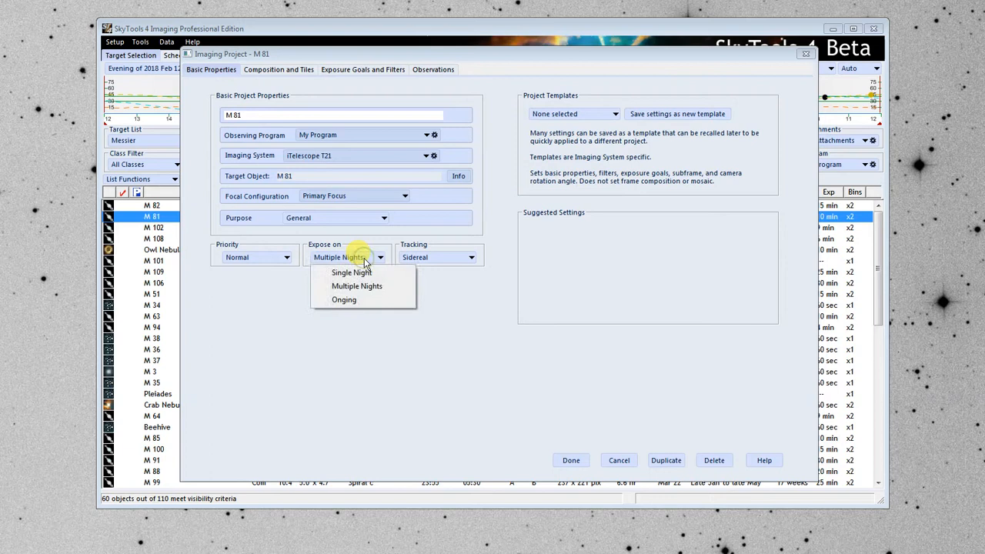
pyautogui.click(368, 304)
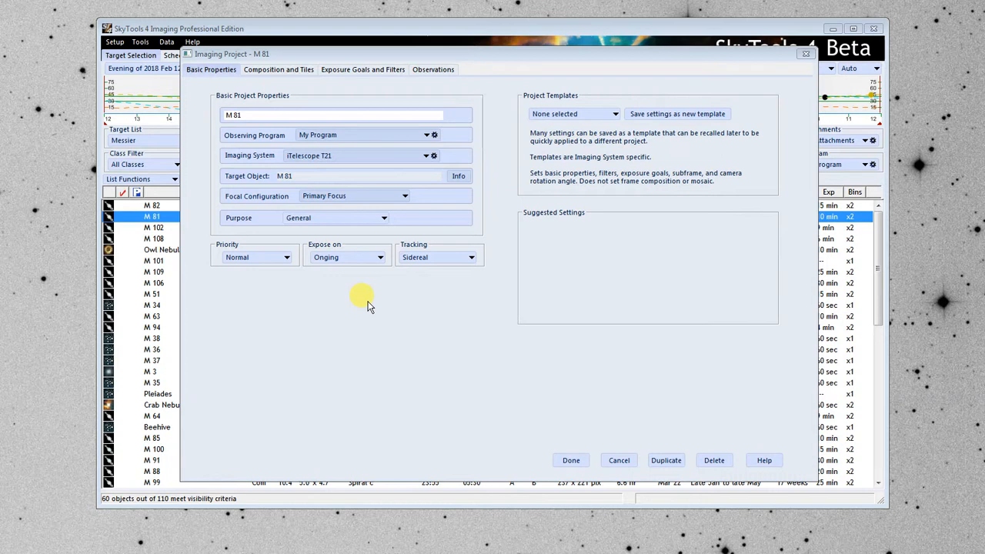
pyautogui.click(356, 265)
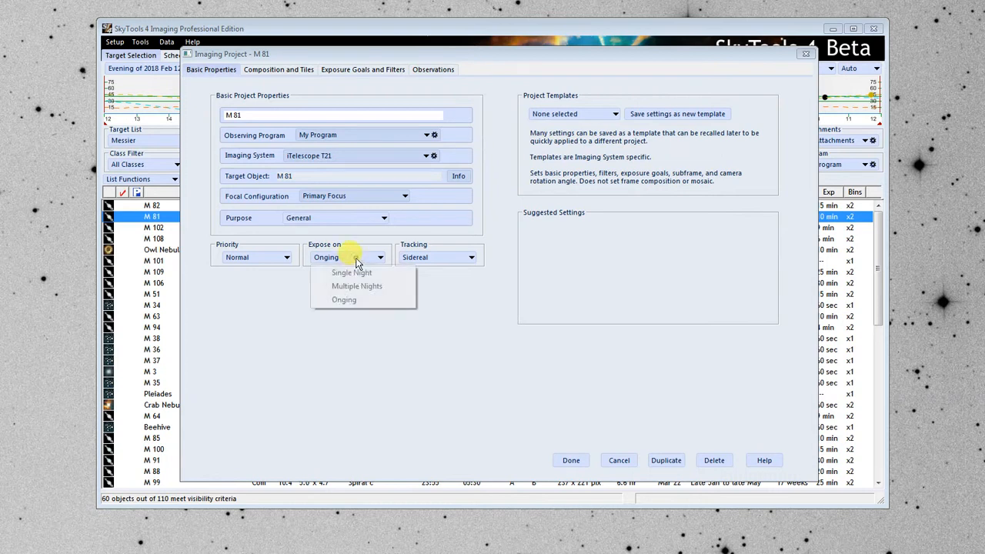
pyautogui.click(365, 288)
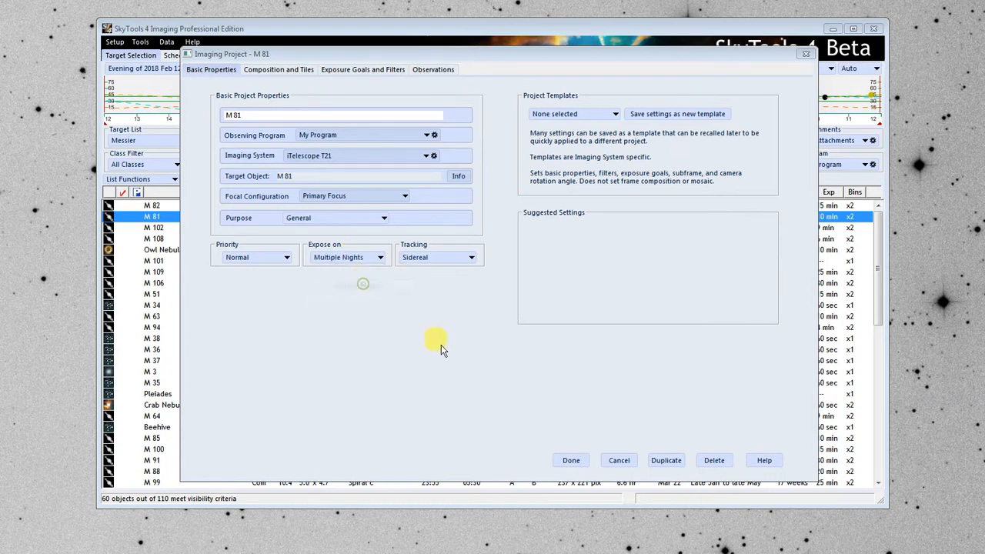
# Try Target tracking for the project and return the tracking to Sidereal.
pyautogui.click(464, 257)
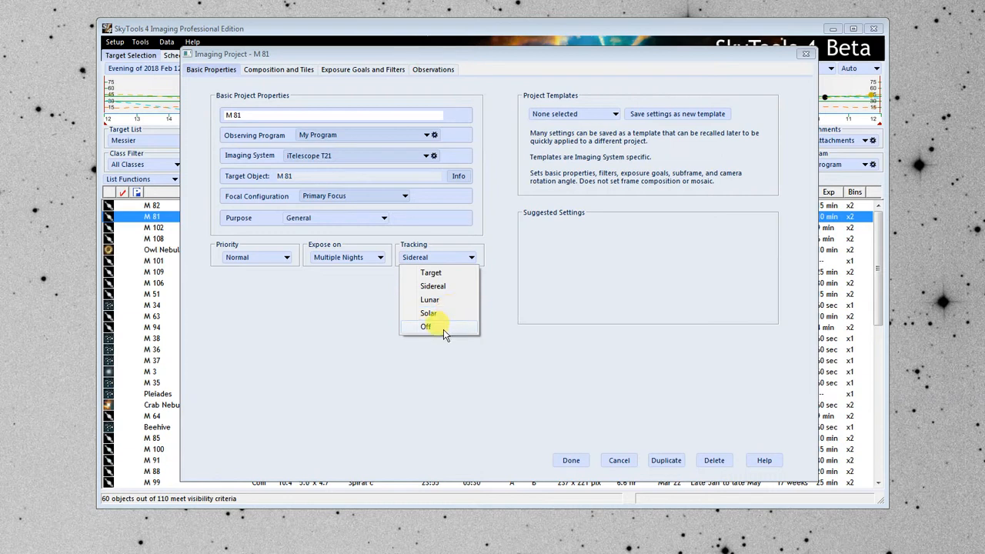
pyautogui.click(450, 272)
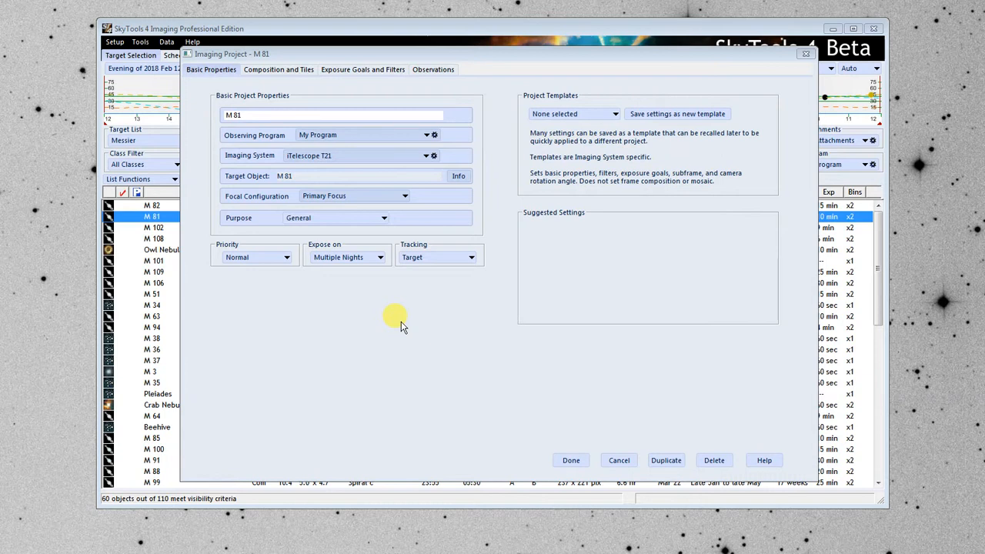
pyautogui.click(430, 259)
pyautogui.click(434, 286)
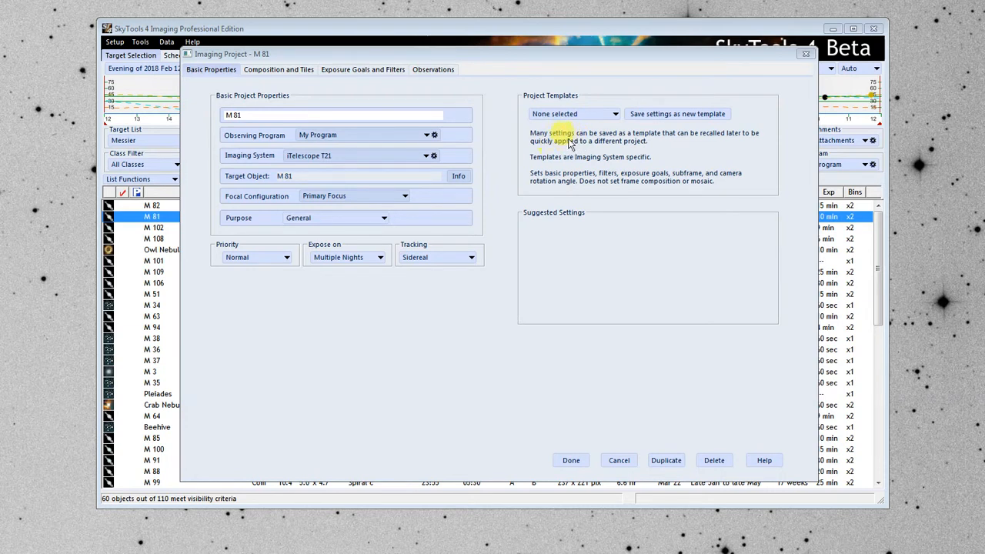
# Lay out a 2 x 1 mosaic by rows and columns and shift it to frame M 81 and the smaller galaxy above it.
pyautogui.click(279, 70)
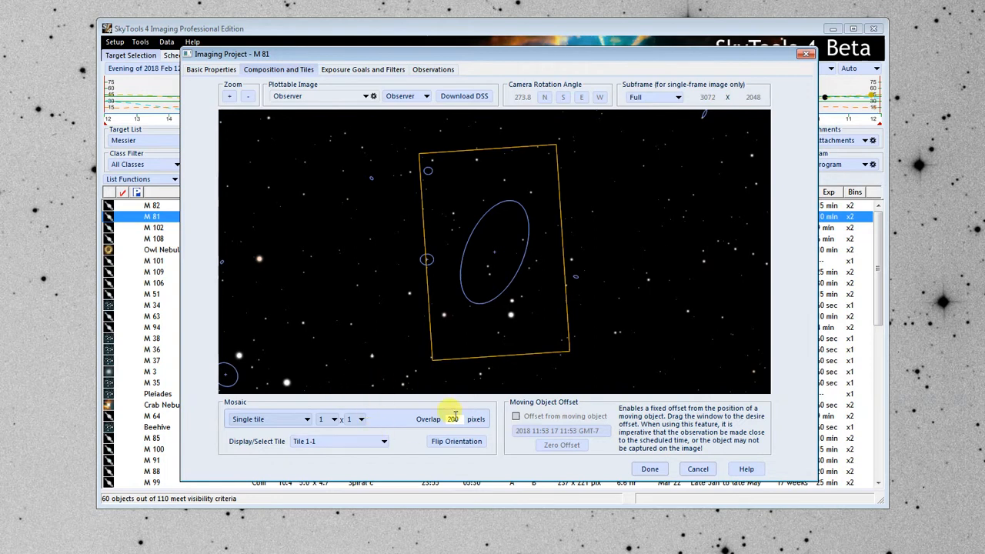
pyautogui.click(247, 96)
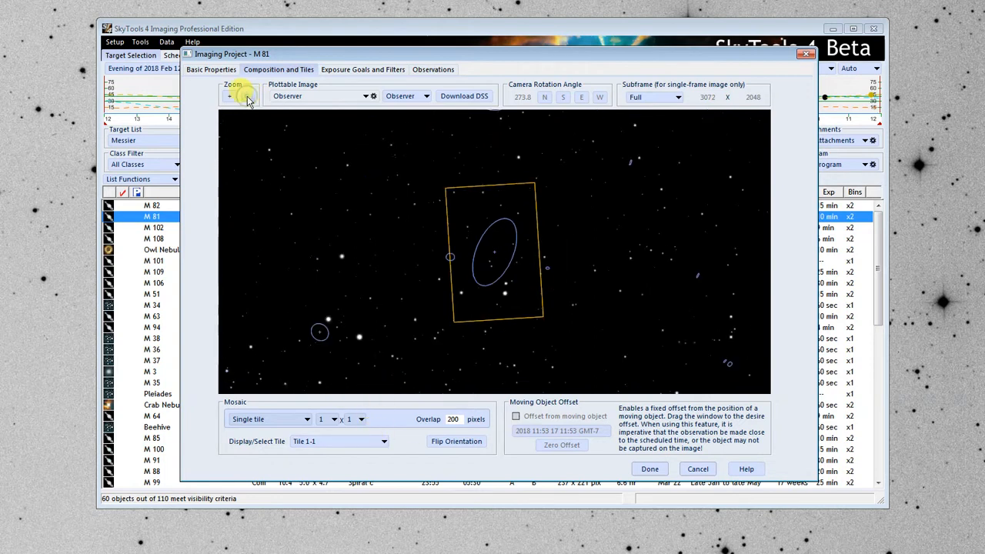
pyautogui.click(247, 96)
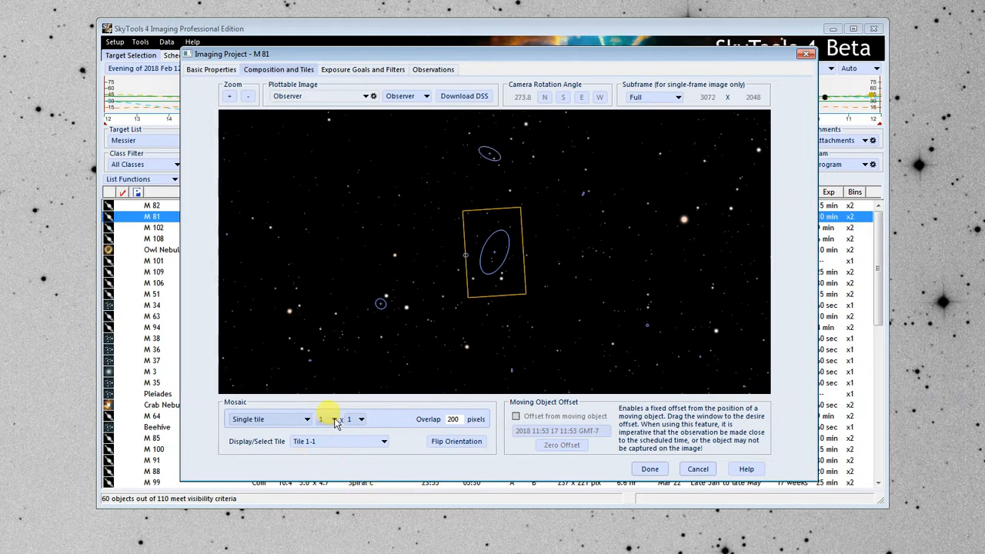
pyautogui.click(288, 422)
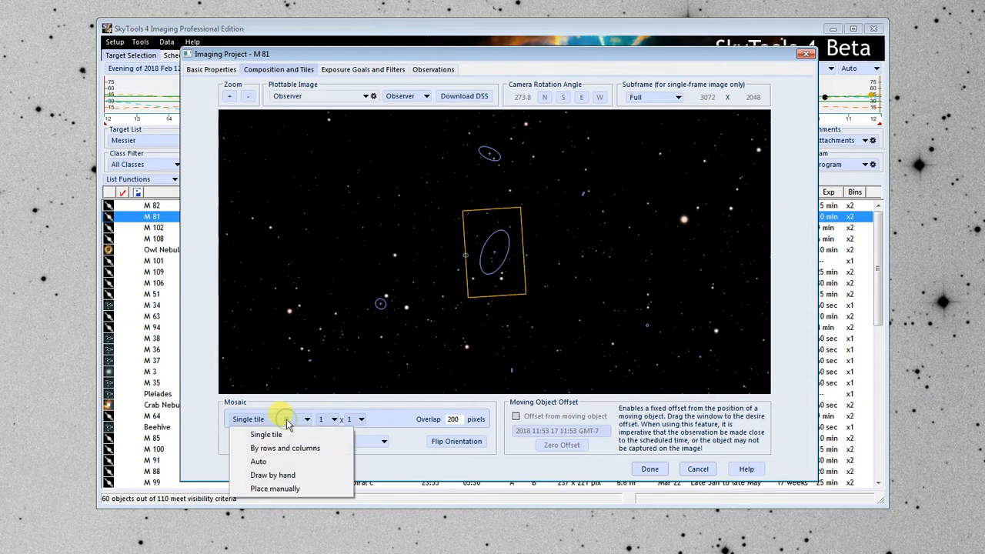
pyautogui.click(291, 449)
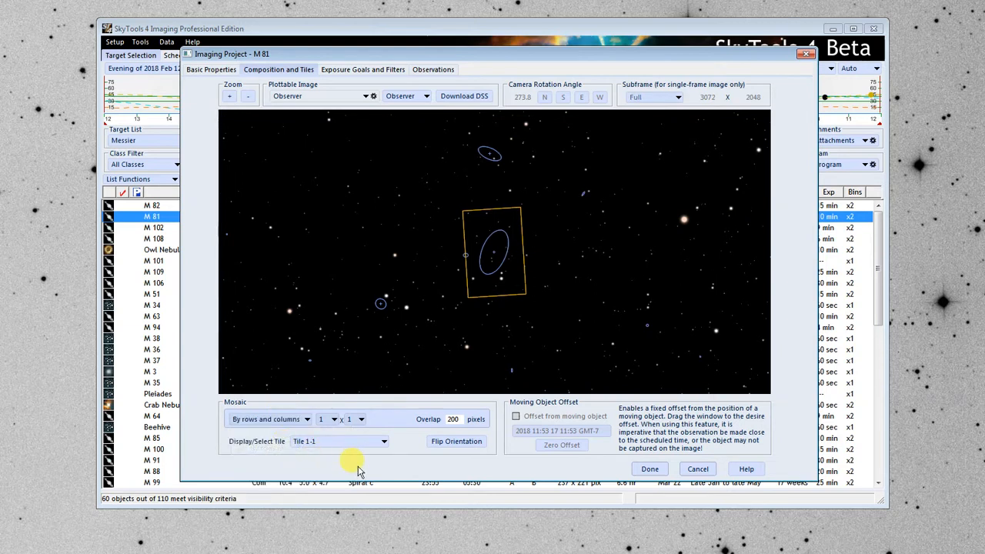
pyautogui.click(332, 420)
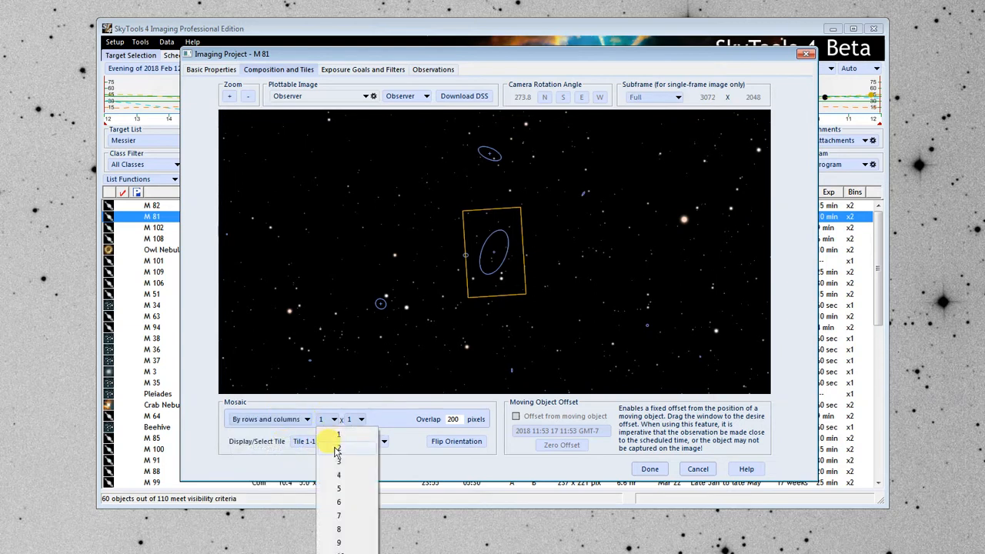
pyautogui.click(336, 450)
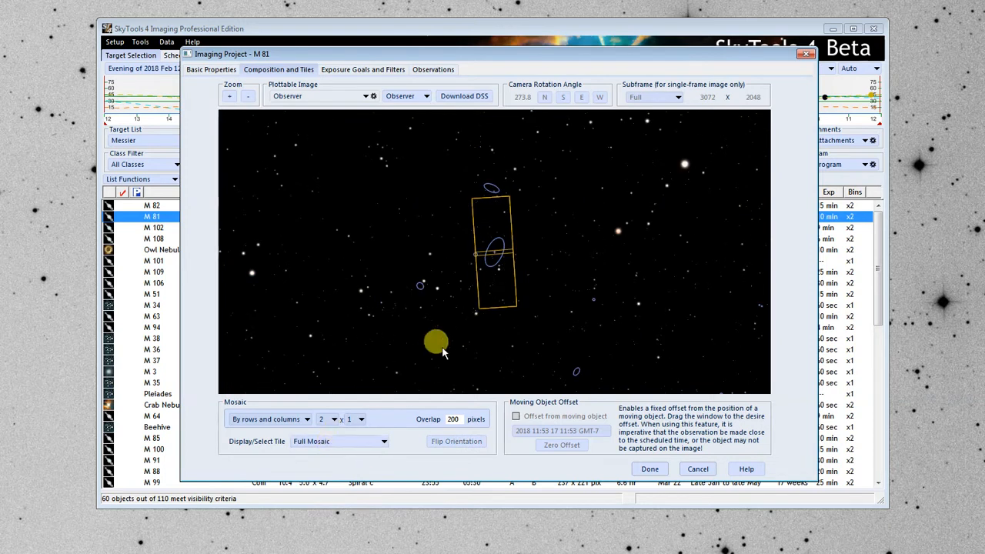
pyautogui.moveTo(499, 315); pyautogui.dragTo(498, 288)
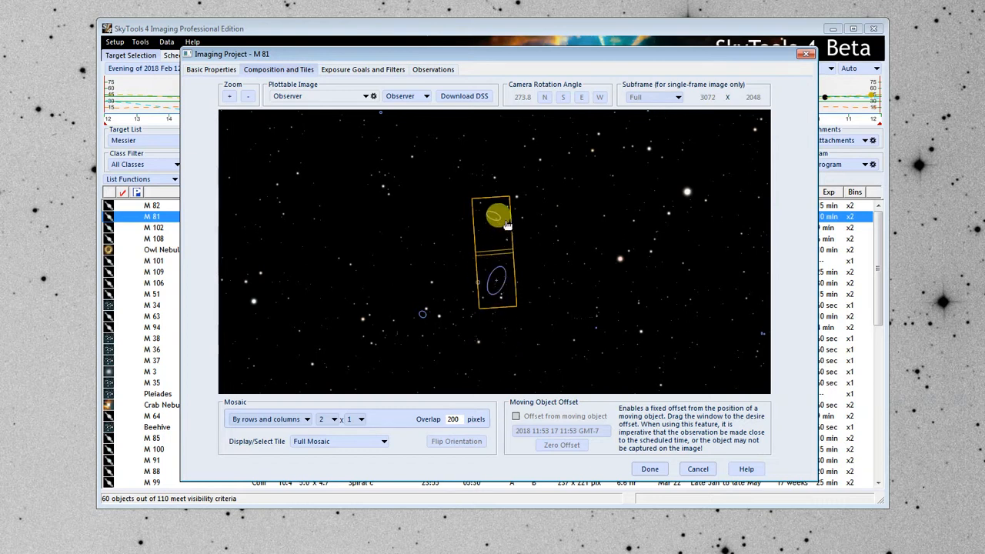
pyautogui.click(229, 97)
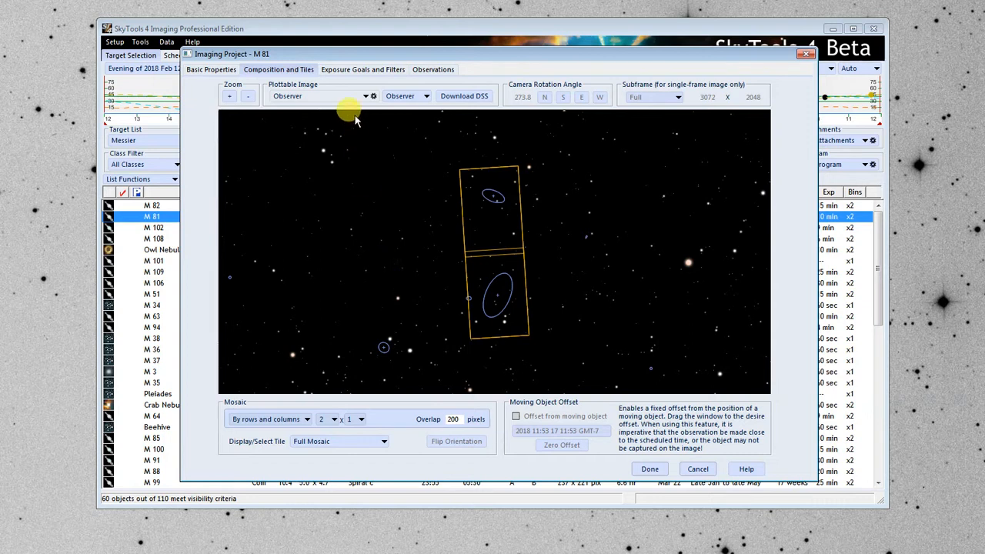
# Define the exposure goal for the target's Main extent/arms with a total SNR per filter of 30 Higher picture quality.
pyautogui.click(363, 71)
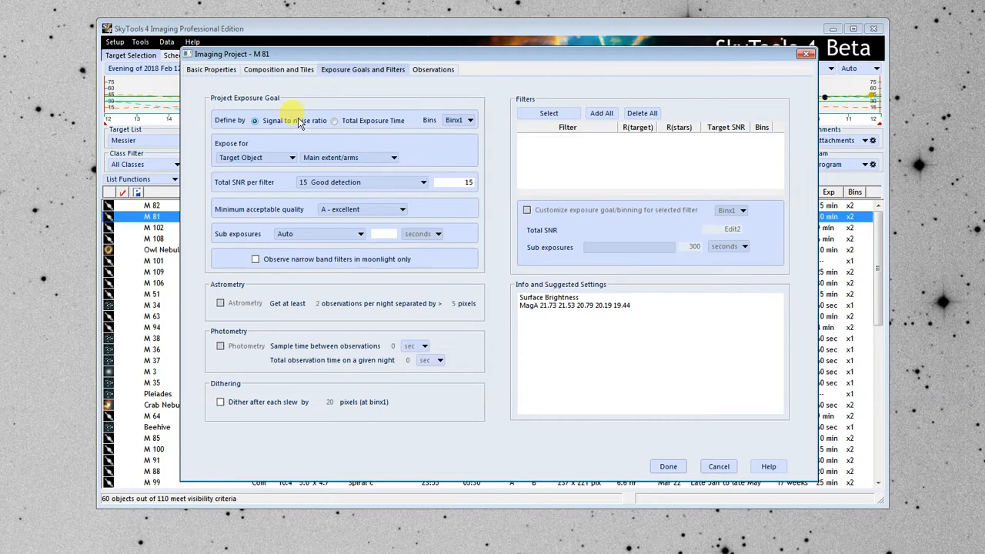
pyautogui.click(350, 158)
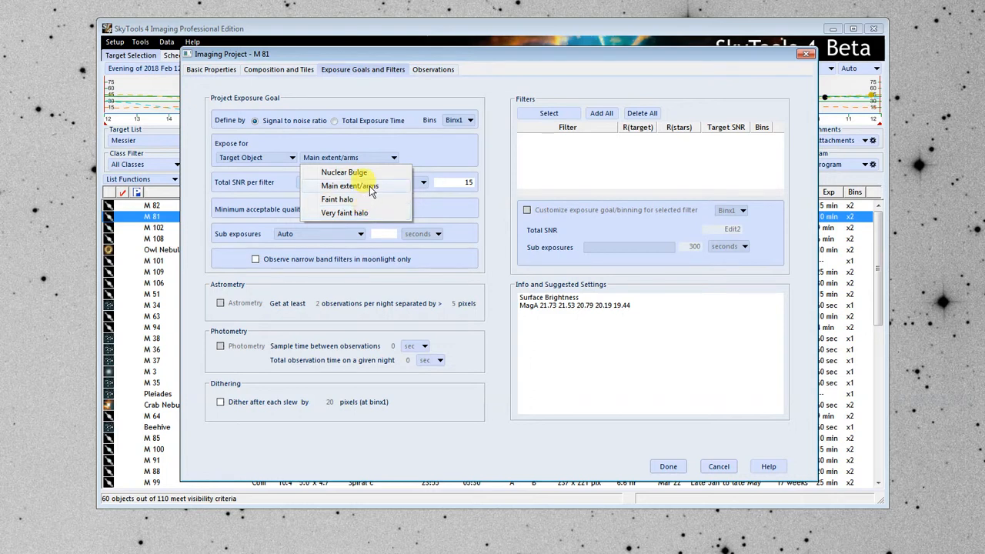
pyautogui.click(367, 188)
pyautogui.click(377, 183)
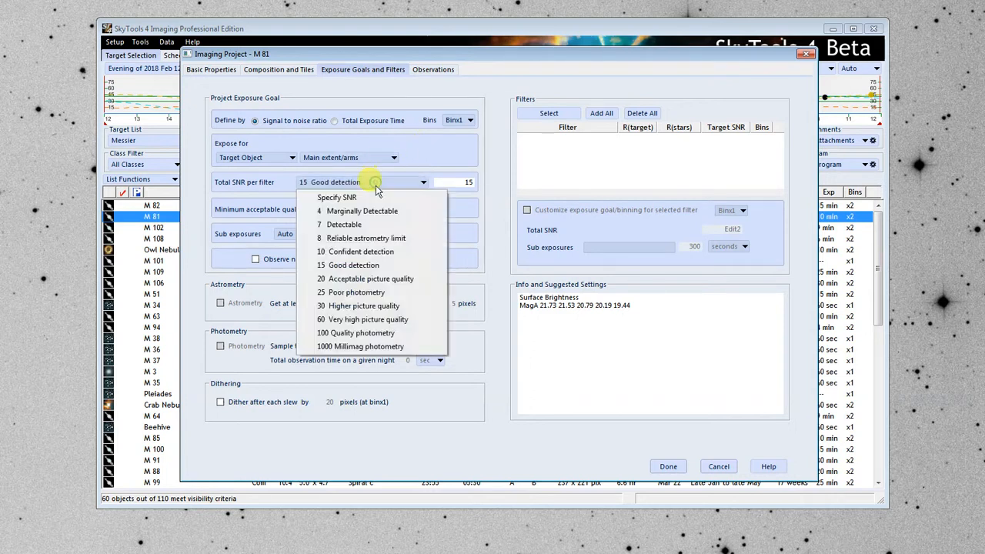
pyautogui.click(354, 306)
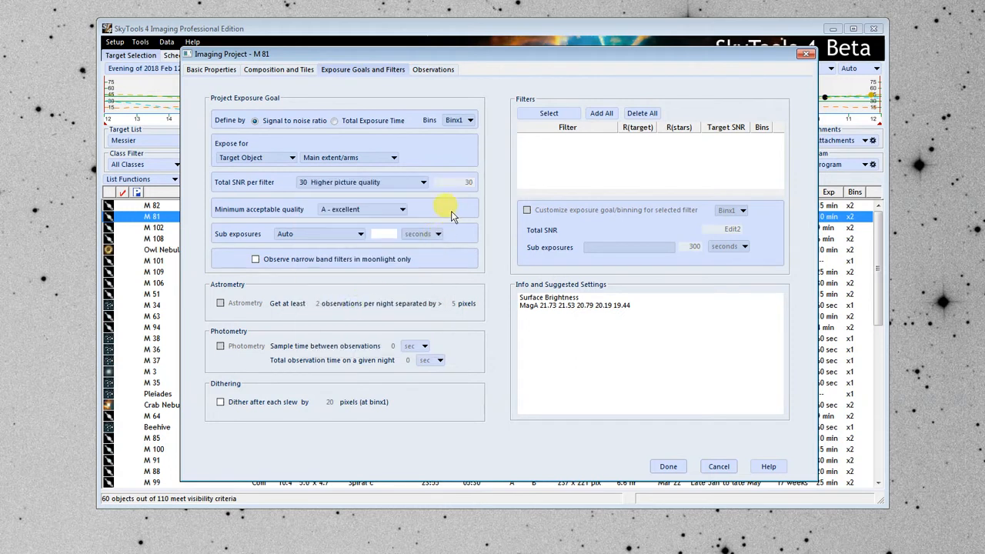
# Set the minimum acceptable quality of the exposure goal to B - good.
pyautogui.click(364, 211)
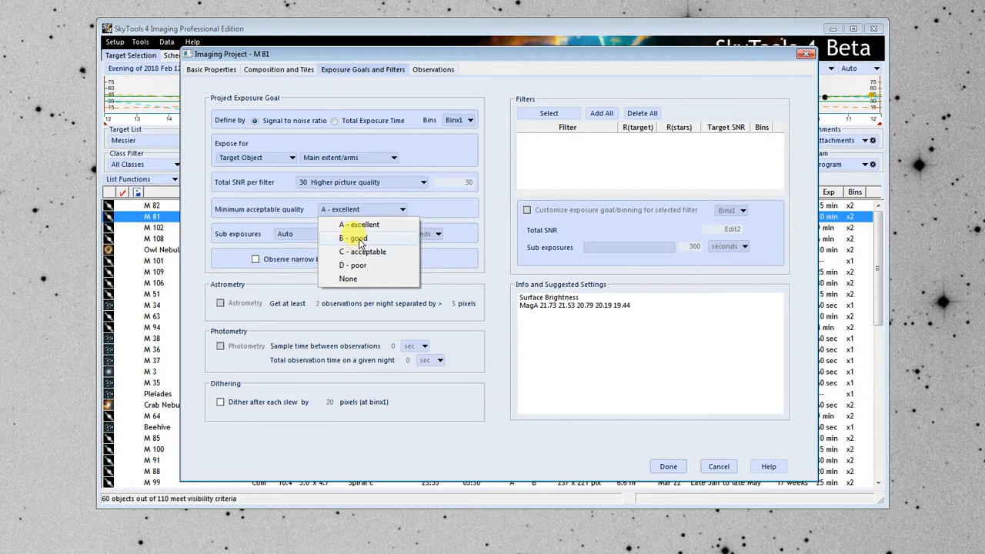
pyautogui.click(358, 240)
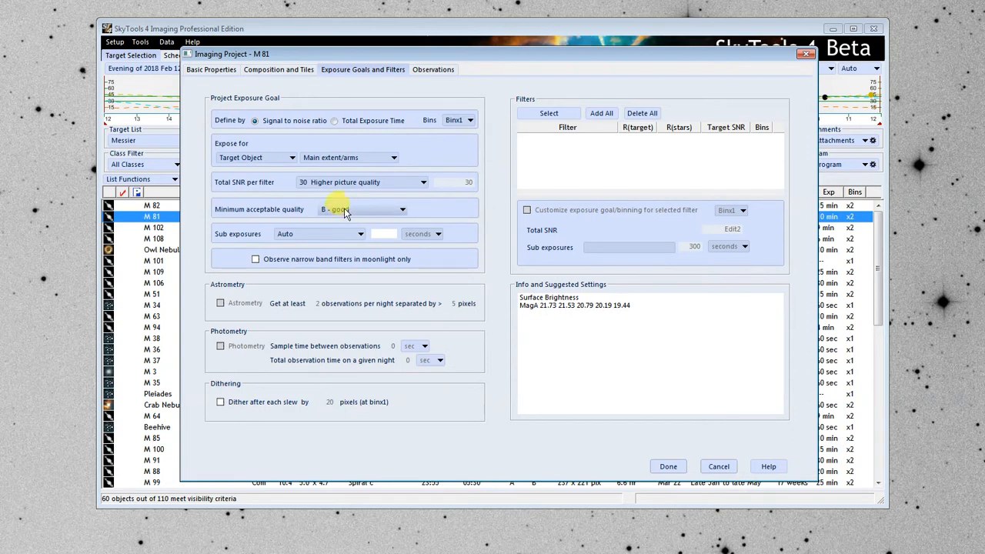
pyautogui.click(342, 209)
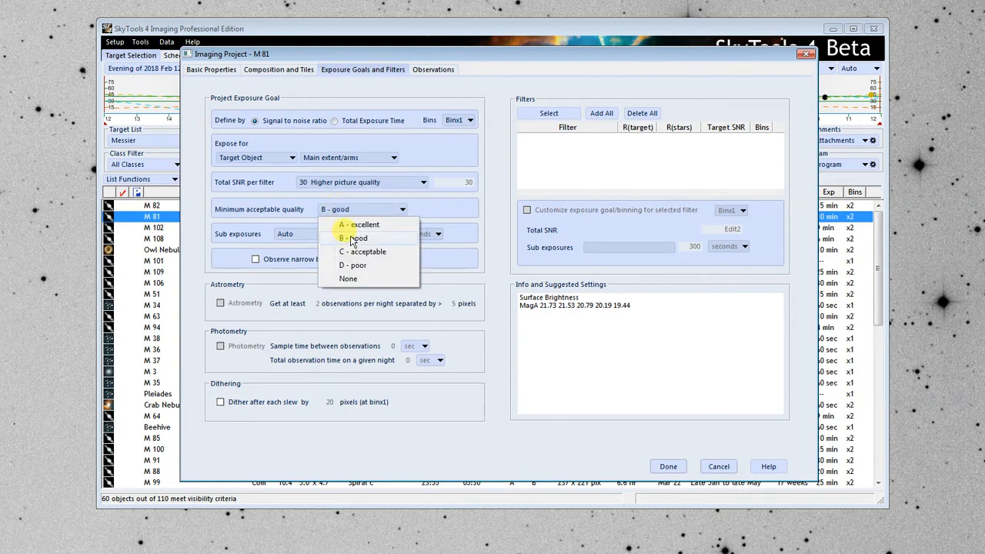
pyautogui.click(351, 237)
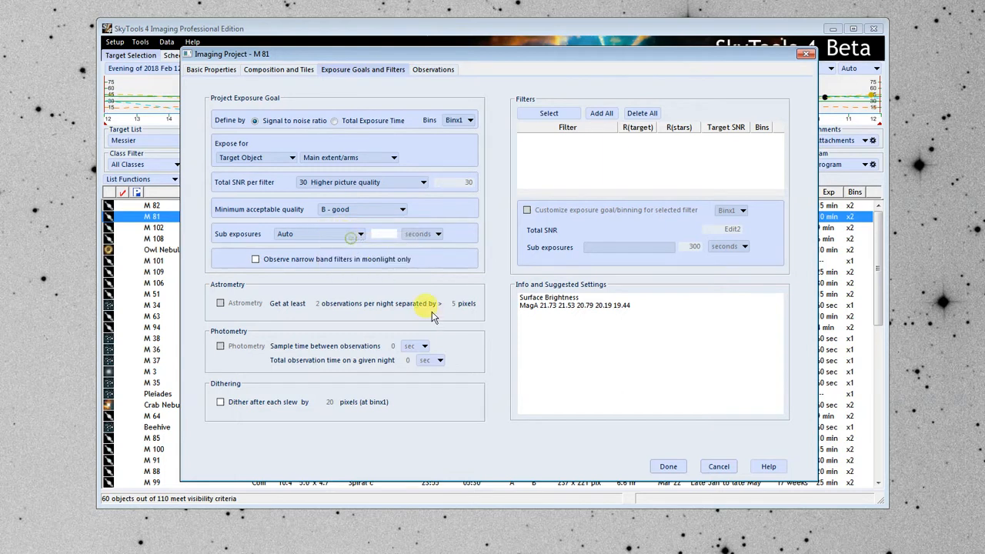
# Limit the sub exposures to a maximum exposure of 2 minutes.
pyautogui.click(335, 237)
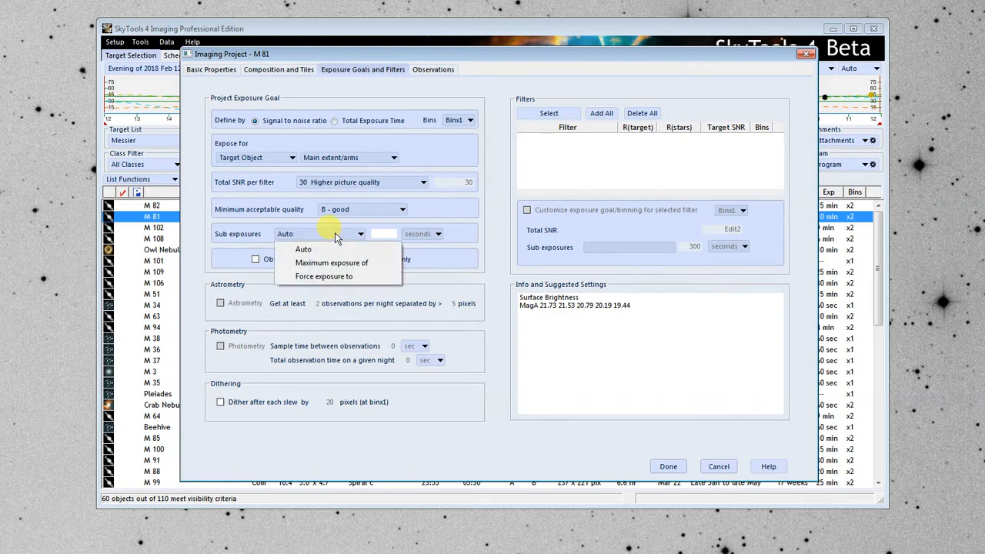
pyautogui.click(327, 276)
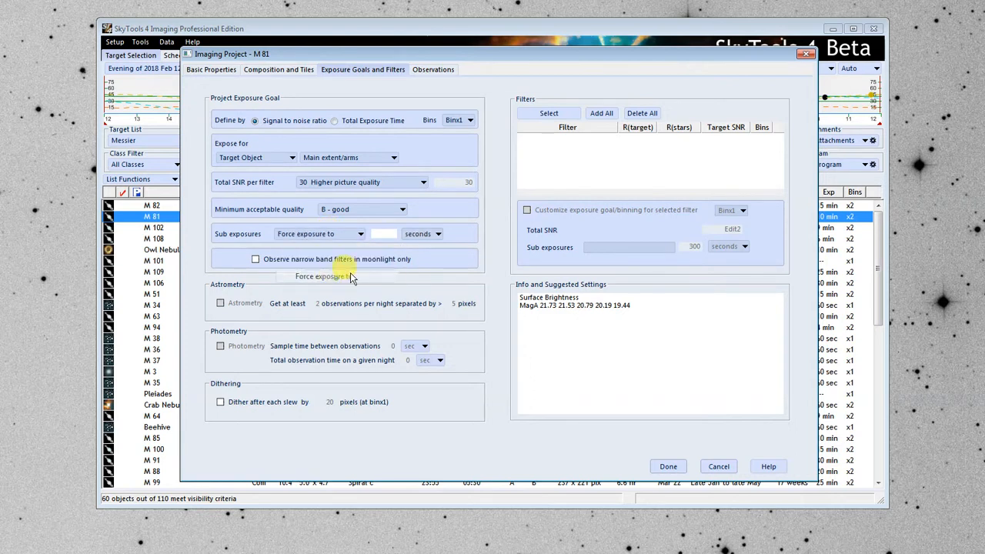
pyautogui.click(401, 236)
pyautogui.click(425, 260)
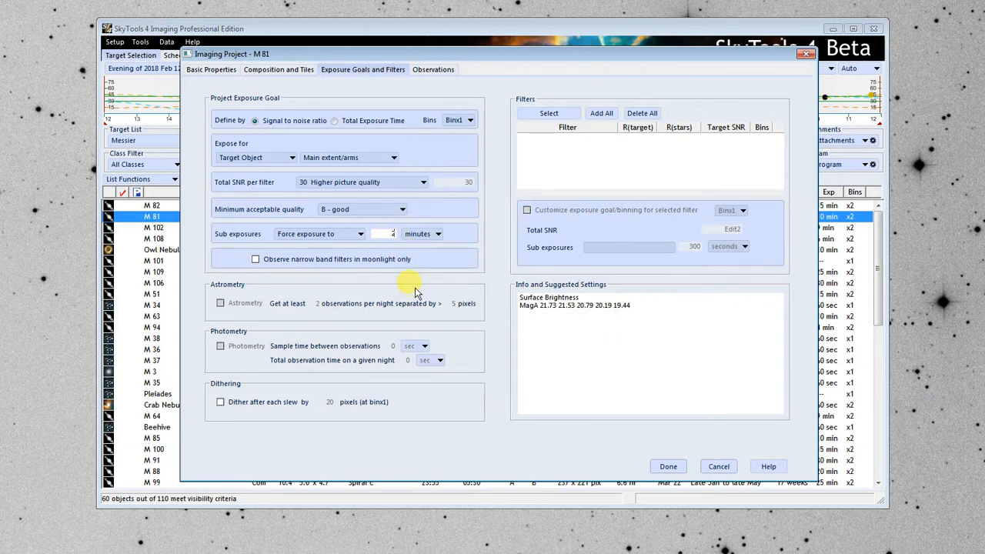
pyautogui.click(340, 234)
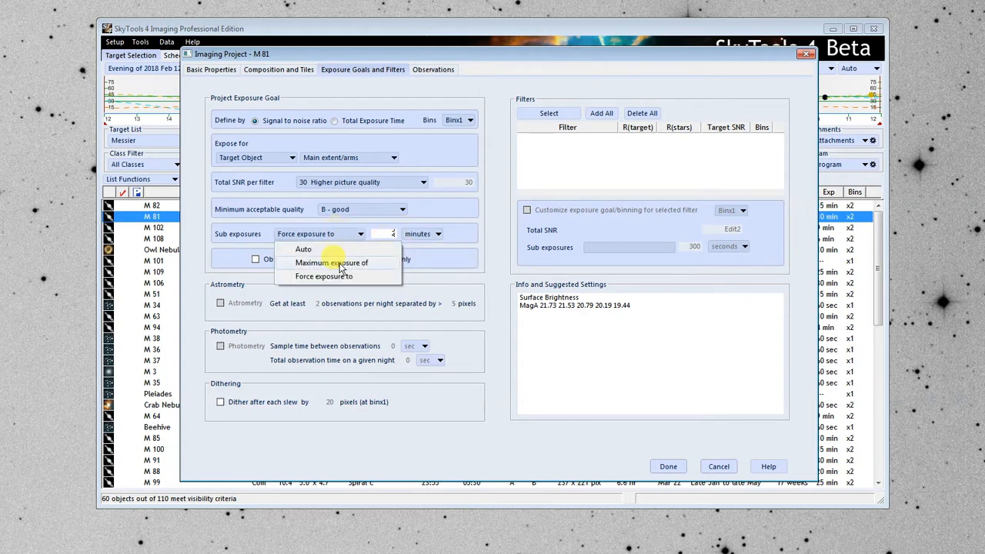
pyautogui.click(341, 264)
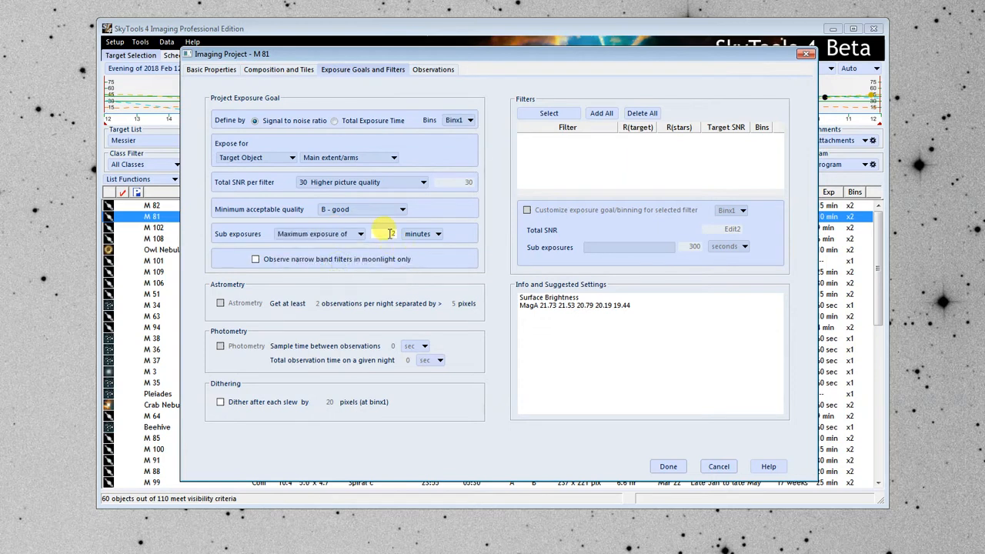
# Limit the sub exposures to a maximum exposure of 30 seconds.
pyautogui.click(423, 240)
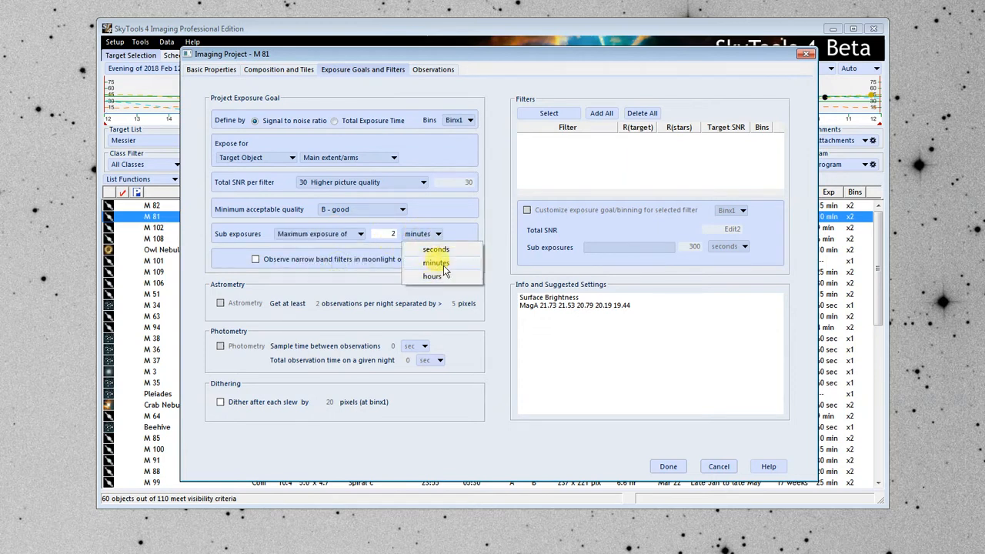
pyautogui.click(436, 252)
pyautogui.click(389, 234)
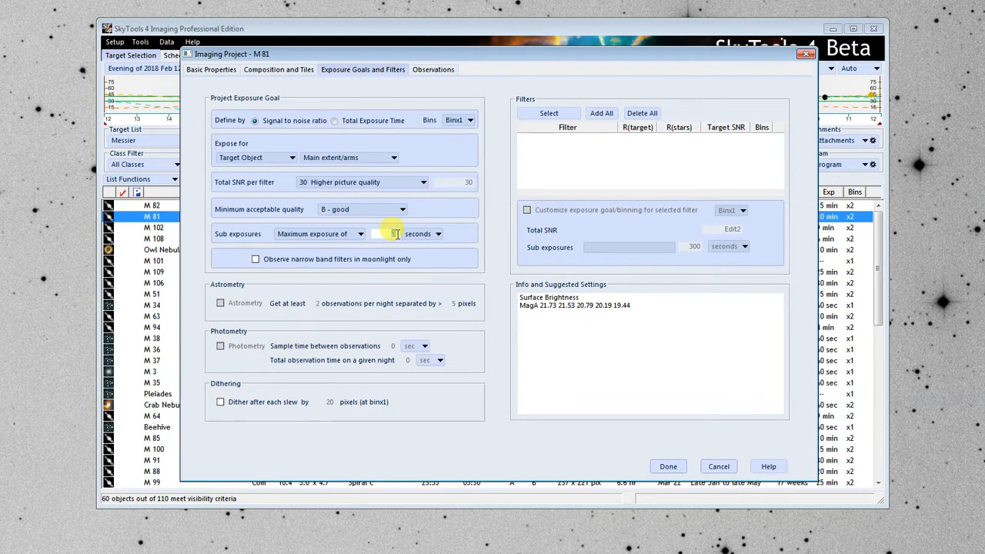
pyautogui.write('100')
pyautogui.press('BackSpace')
pyautogui.press('BackSpace')
pyautogui.press('BackSpace')
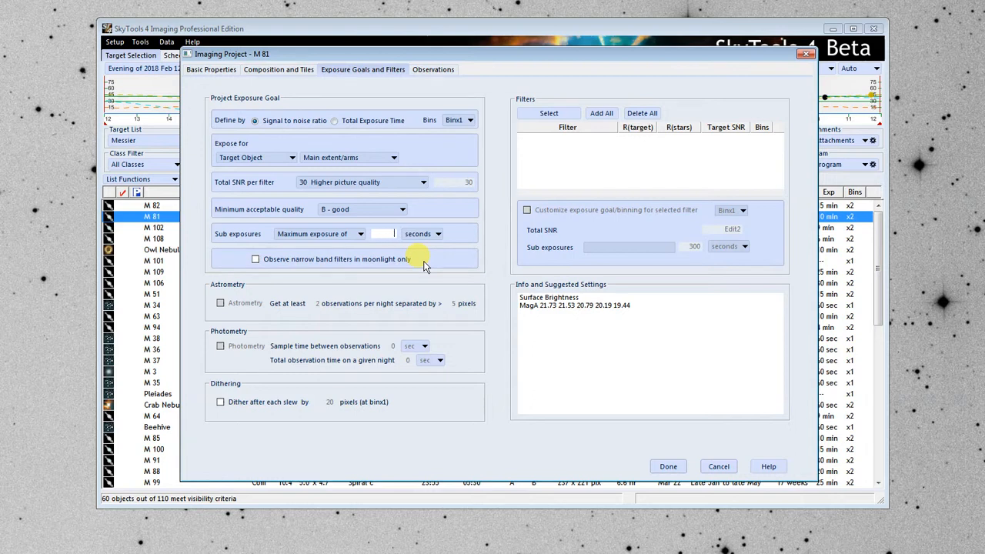
pyautogui.write('30')
# Set the sub exposures to Auto and select the Astrodon G2E Luminance, Red, Green and Blue filters for the project.
pyautogui.click(351, 235)
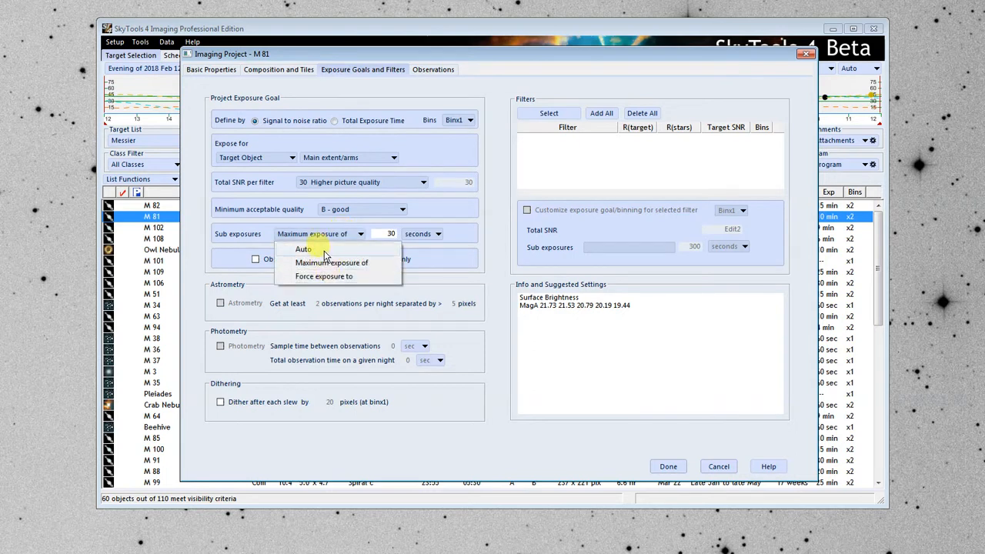
pyautogui.click(324, 251)
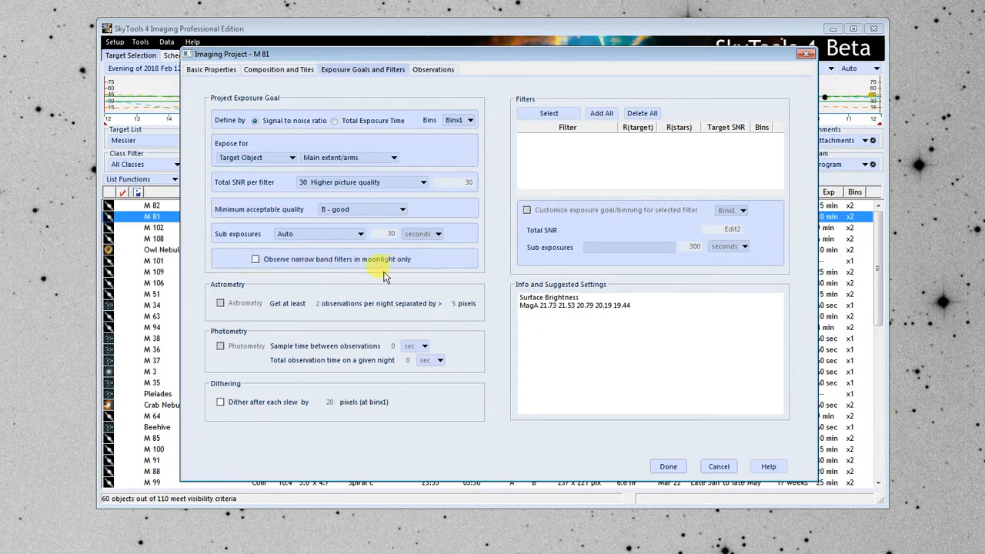
pyautogui.click(539, 113)
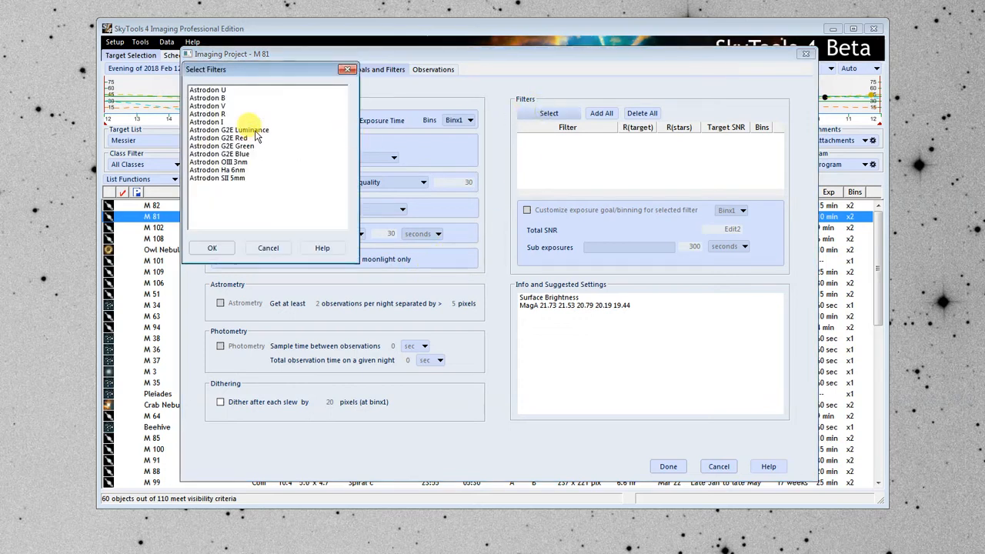
pyautogui.moveTo(245, 129); pyautogui.dragTo(249, 155)
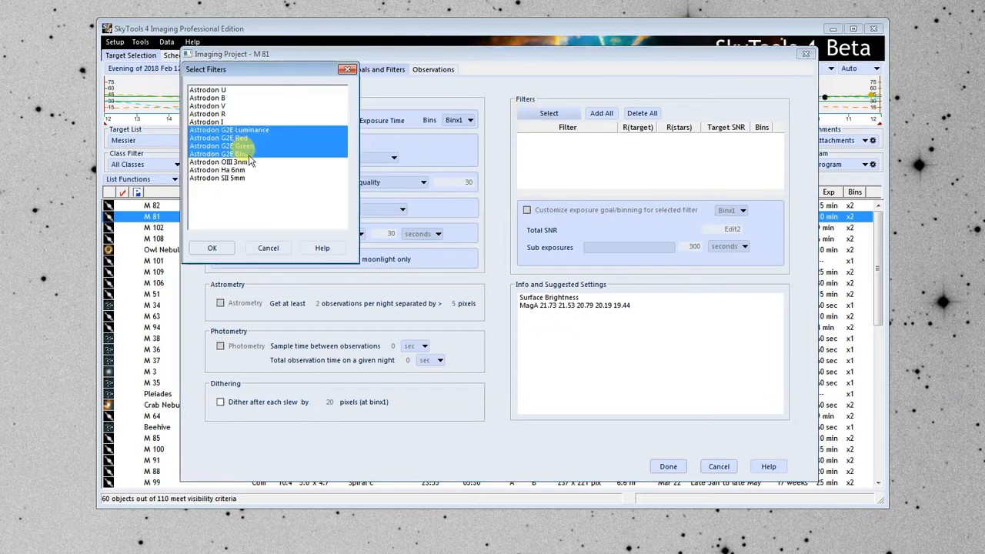
pyautogui.click(222, 248)
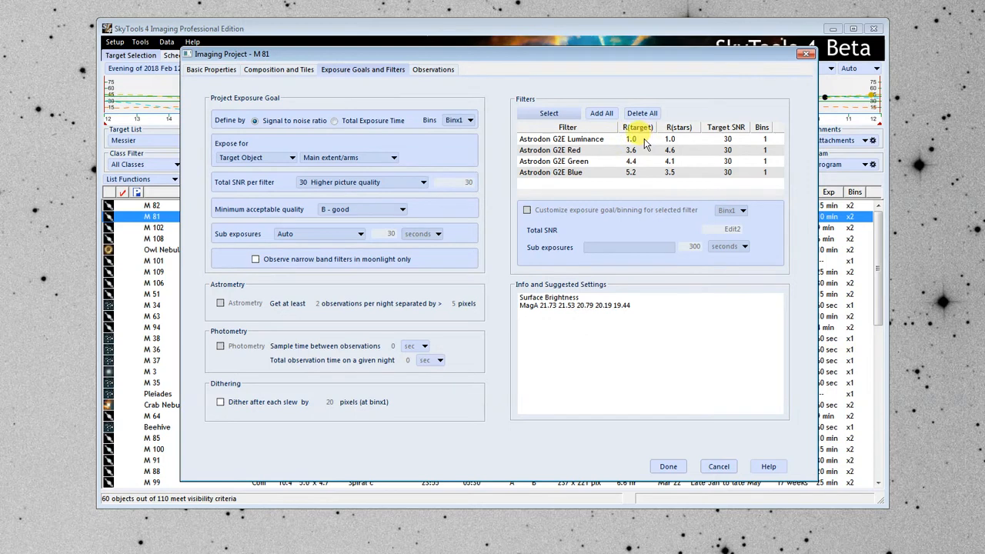
# Compare the target and star exposure ratios of the Luminance, Red, Green and Blue filters.
pyautogui.click(602, 142)
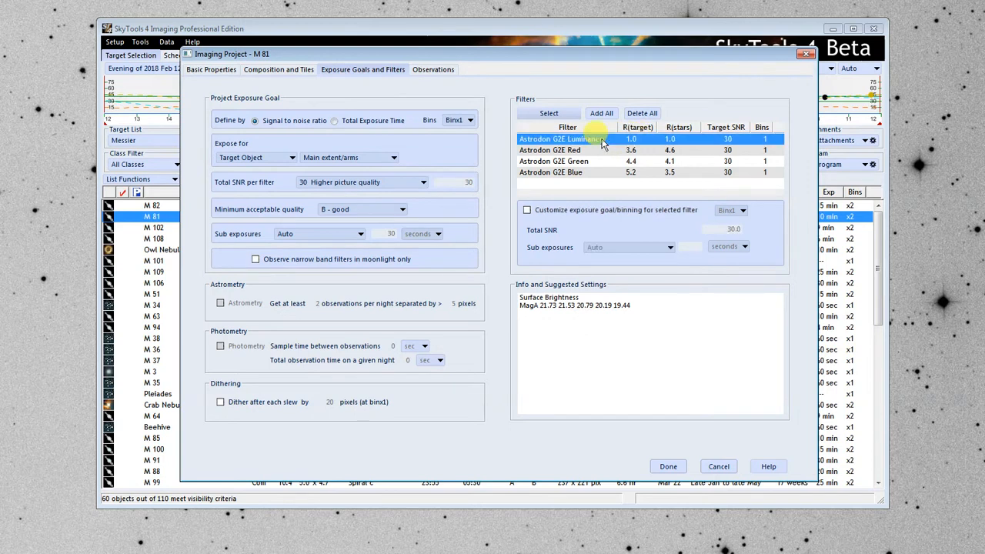
pyautogui.click(647, 152)
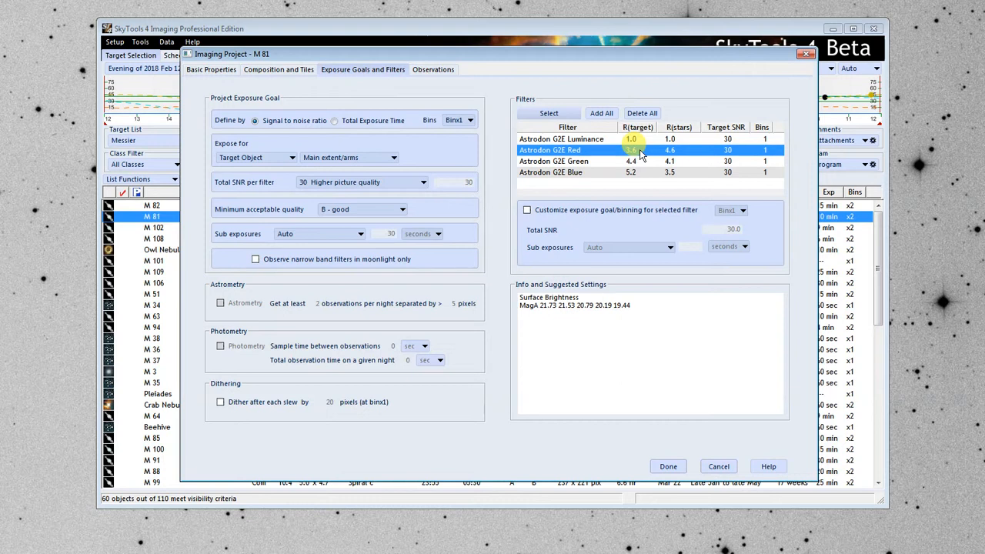
pyautogui.click(635, 163)
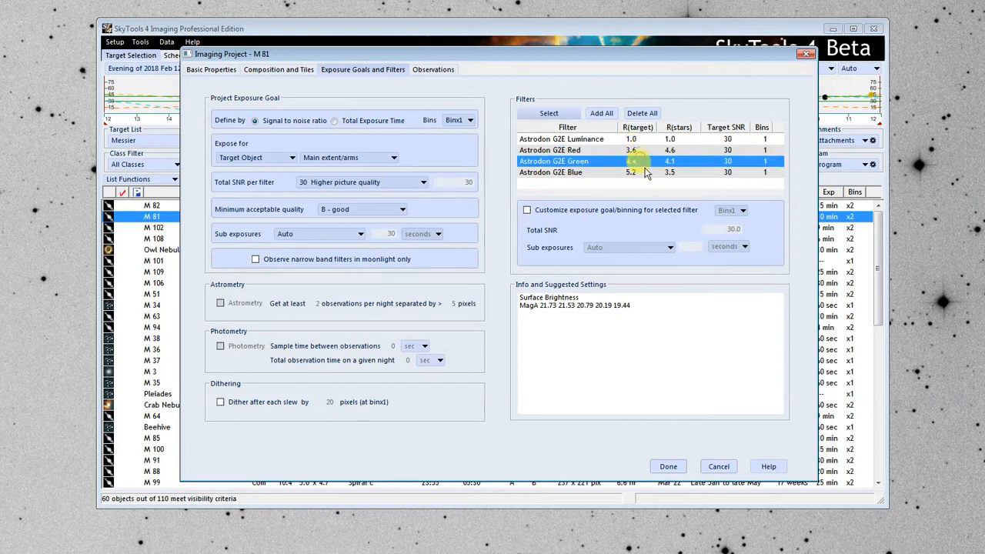
pyautogui.click(639, 173)
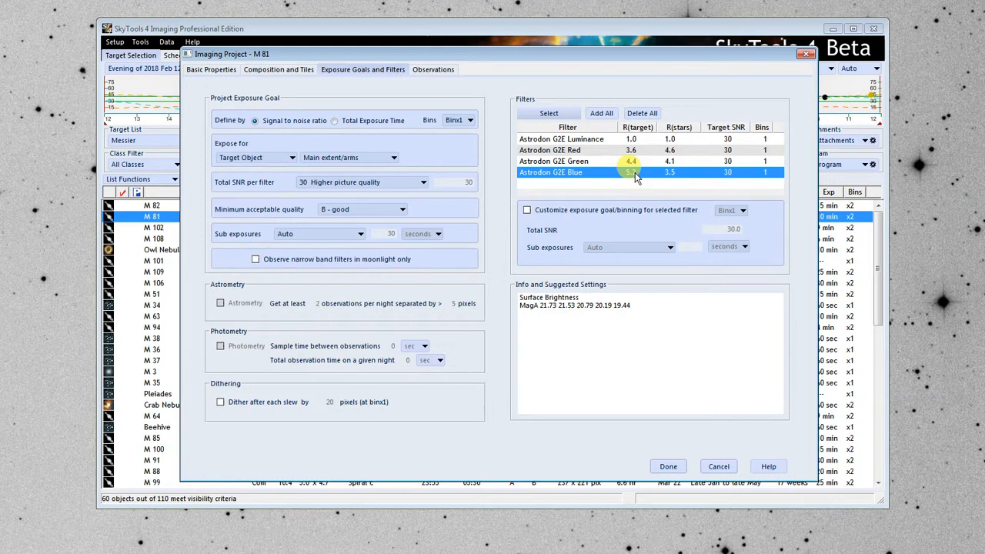
# Customize the binning of the Astrodon G2E Red, Green and Blue filters to Binx2 and compare the filters' exposure ratios.
pyautogui.click(579, 148)
pyautogui.click(529, 211)
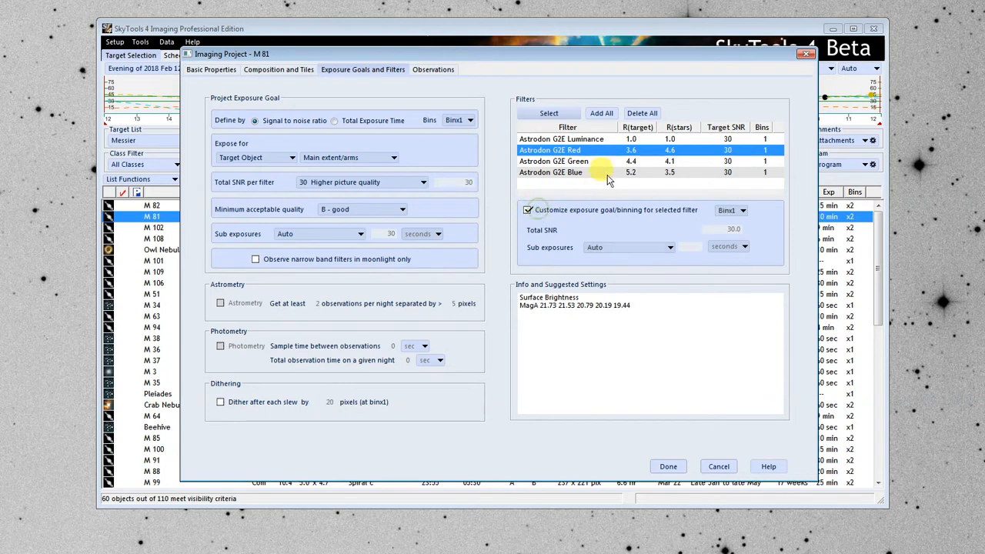
pyautogui.click(741, 209)
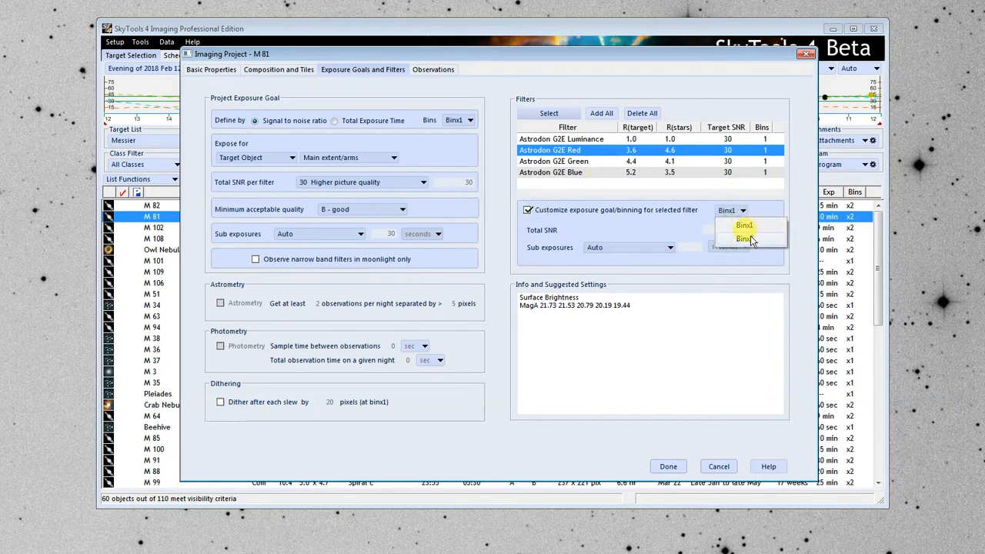
pyautogui.click(744, 239)
pyautogui.click(577, 161)
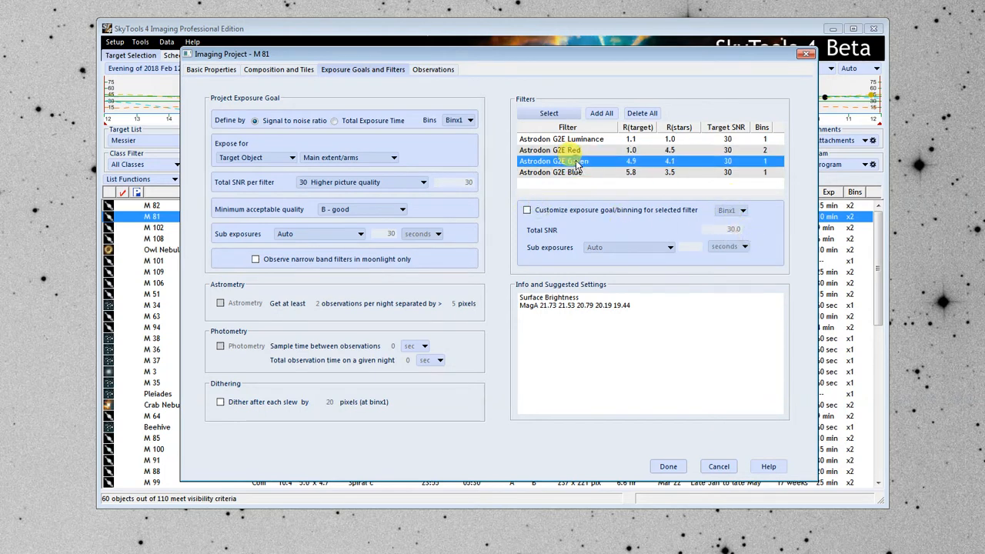
pyautogui.click(528, 211)
pyautogui.click(735, 210)
pyautogui.click(742, 241)
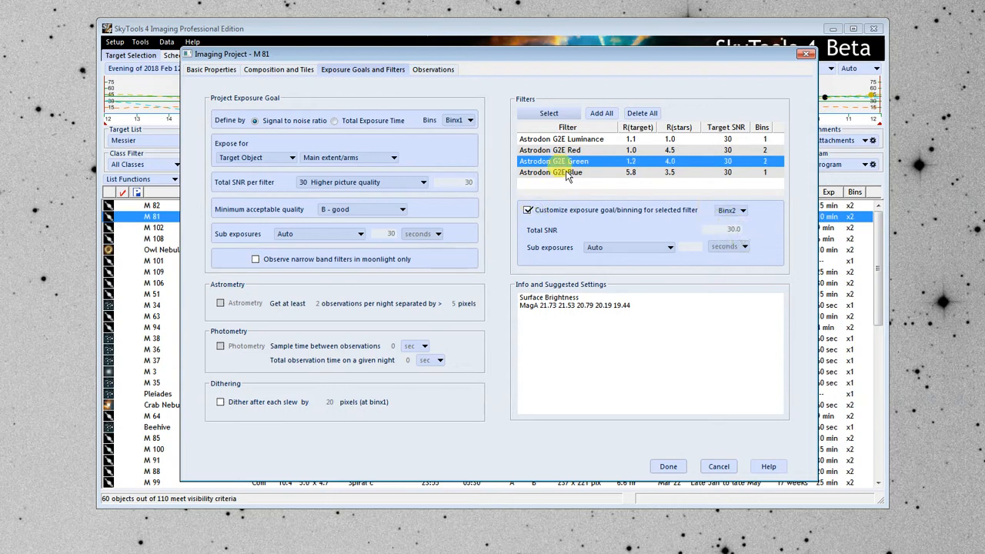
pyautogui.click(568, 173)
pyautogui.click(528, 211)
pyautogui.click(731, 210)
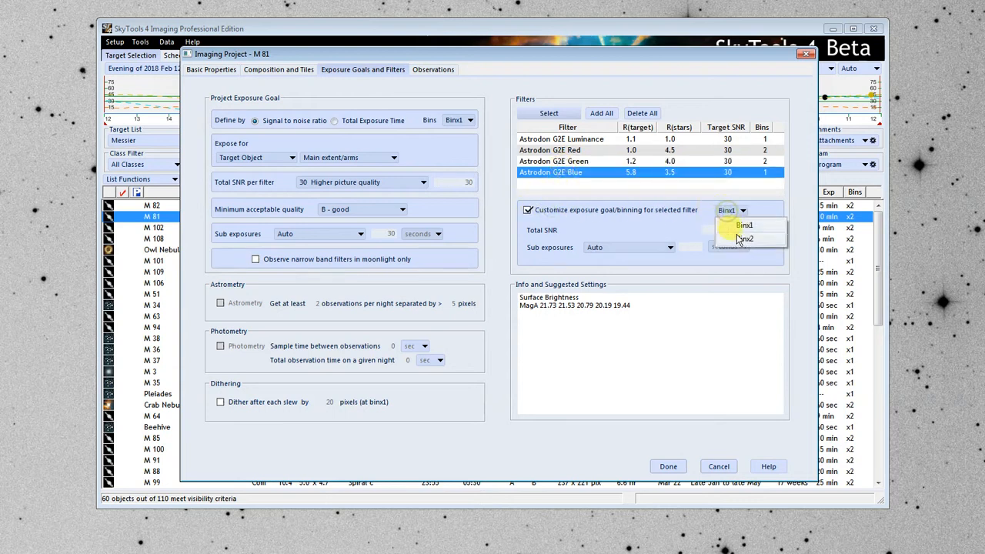
pyautogui.click(742, 239)
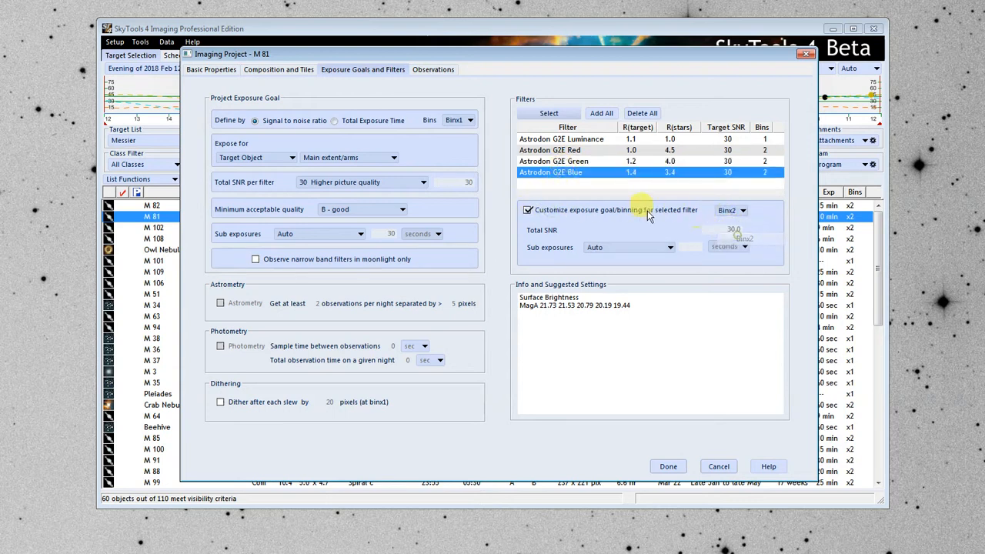
pyautogui.click(631, 162)
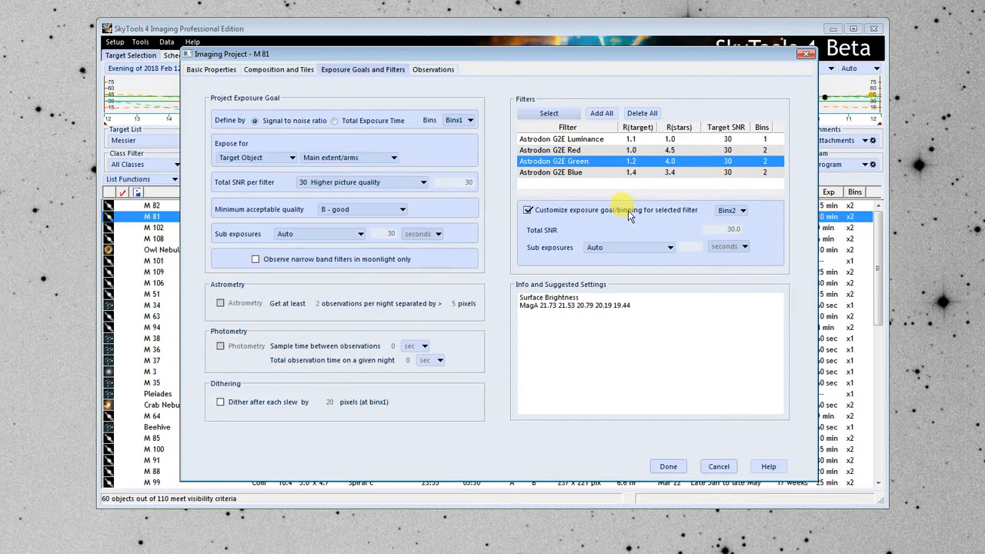
pyautogui.click(598, 140)
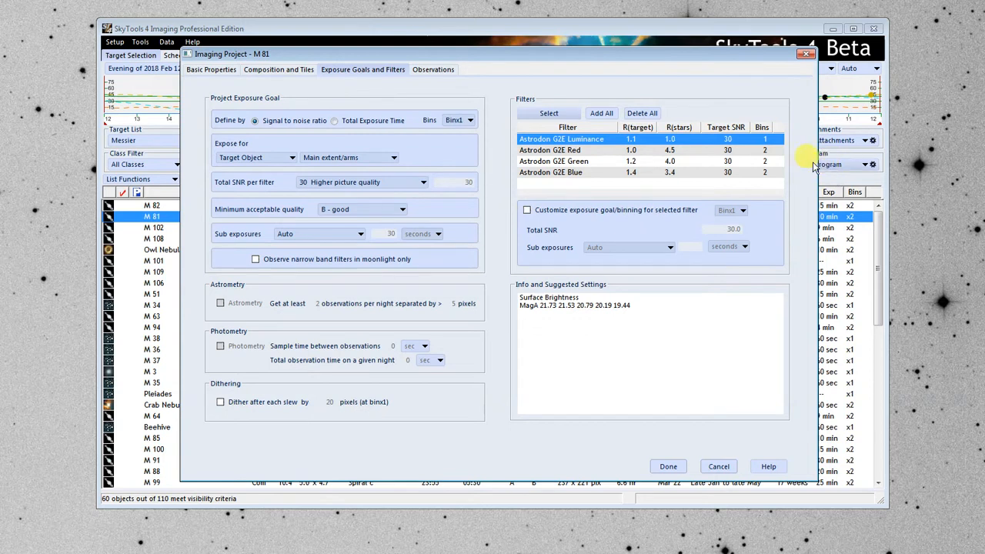
# Save the project settings as a new template named LRGB.
pyautogui.click(216, 72)
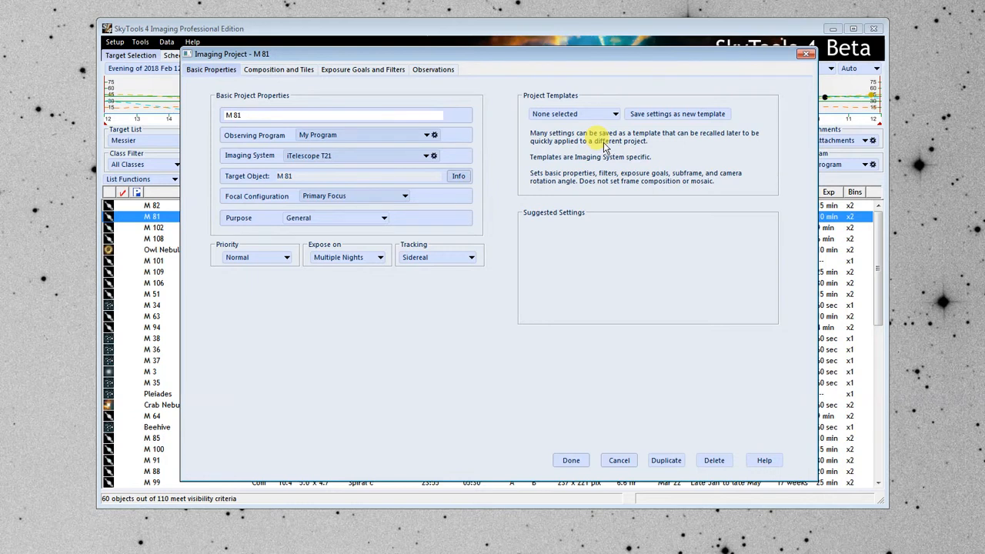
pyautogui.click(675, 114)
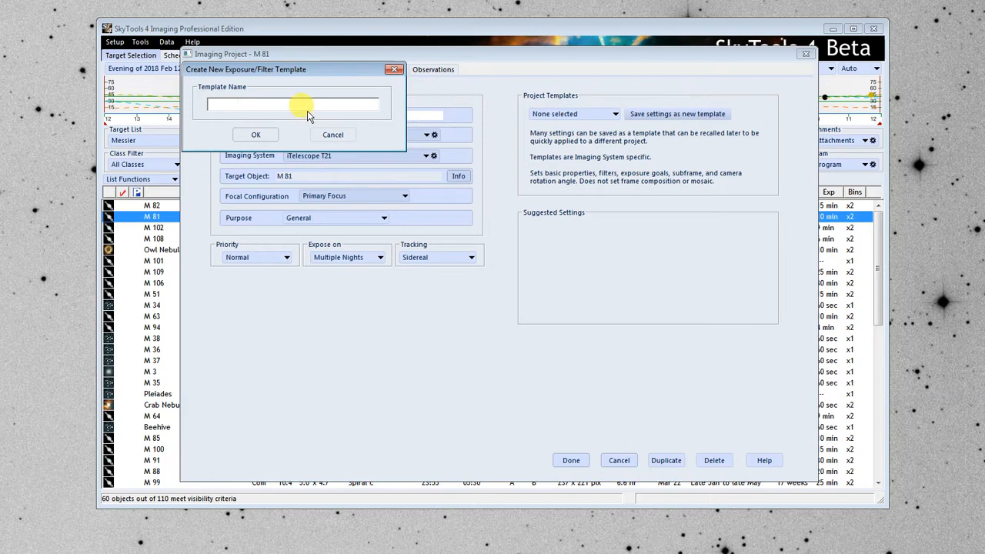
pyautogui.write('LRGB')
pyautogui.click(262, 135)
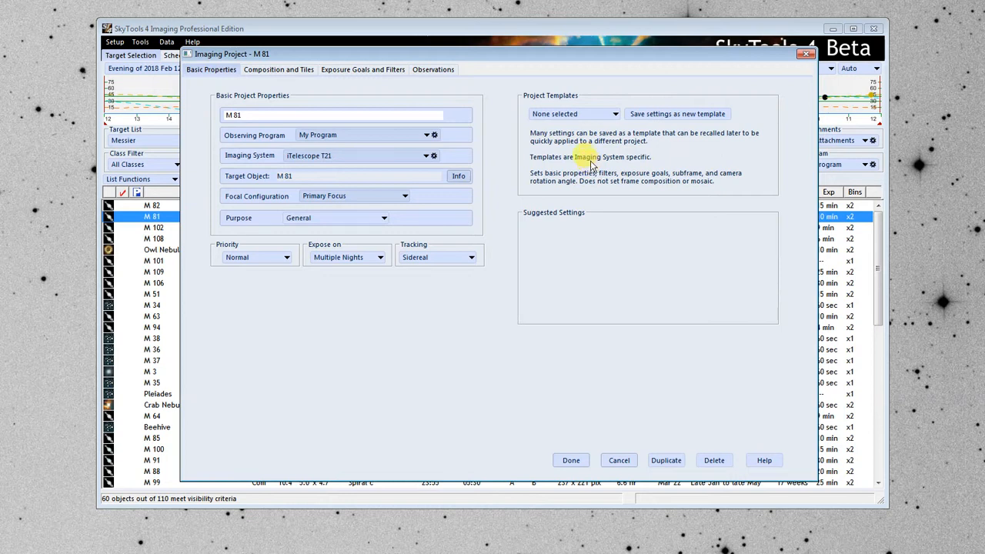
# Select the LRGB template and review the project's exposure goals, filters and mosaic composition.
pyautogui.click(579, 115)
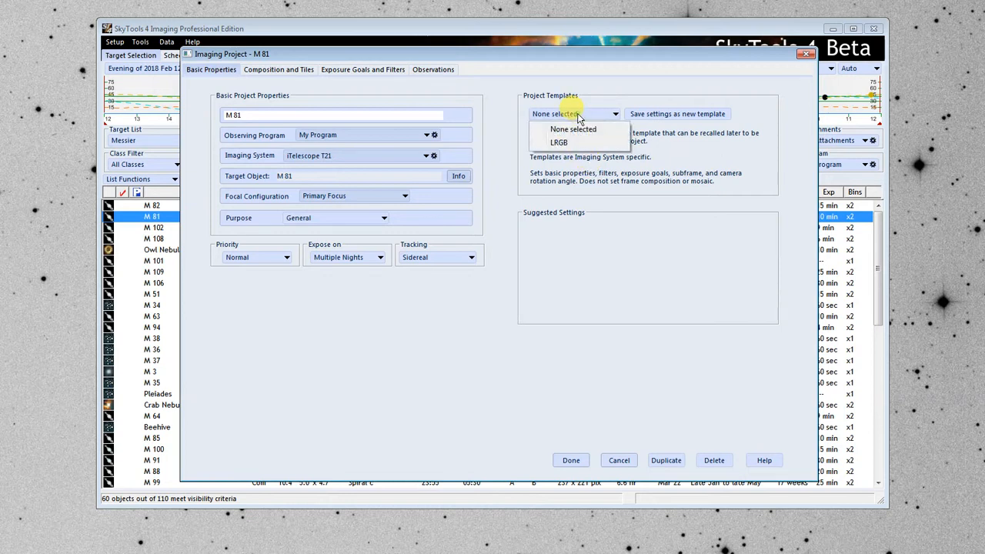
pyautogui.click(570, 145)
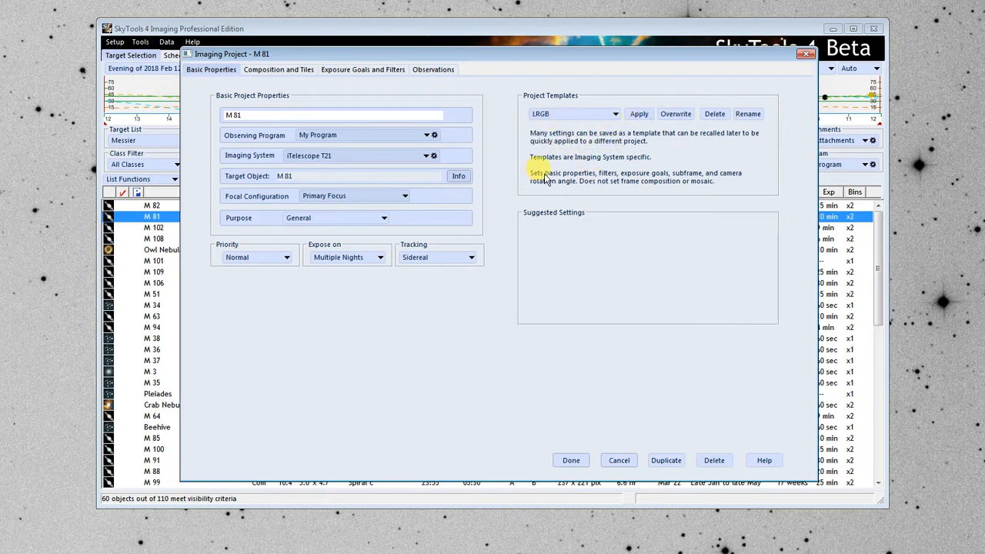
pyautogui.click(363, 69)
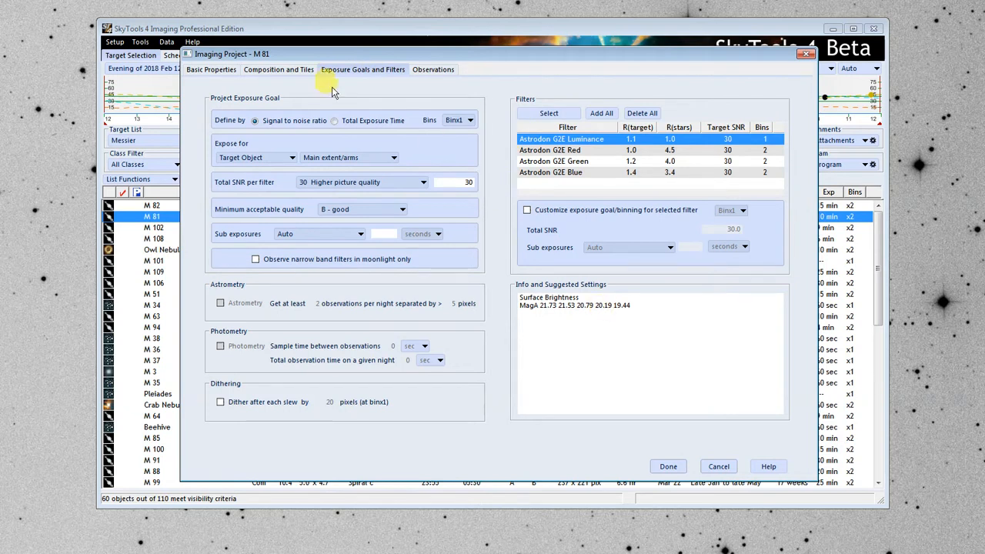
pyautogui.click(279, 69)
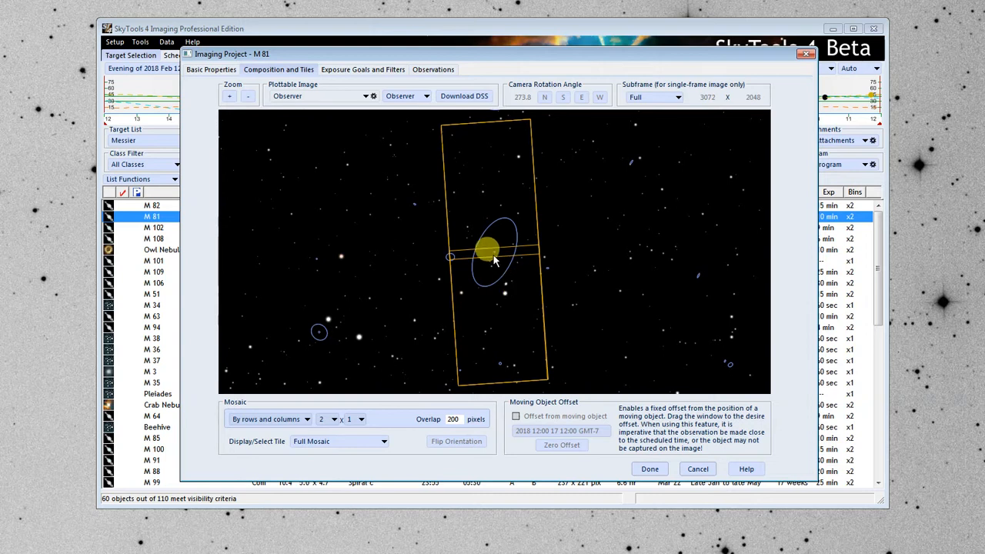
pyautogui.click(217, 70)
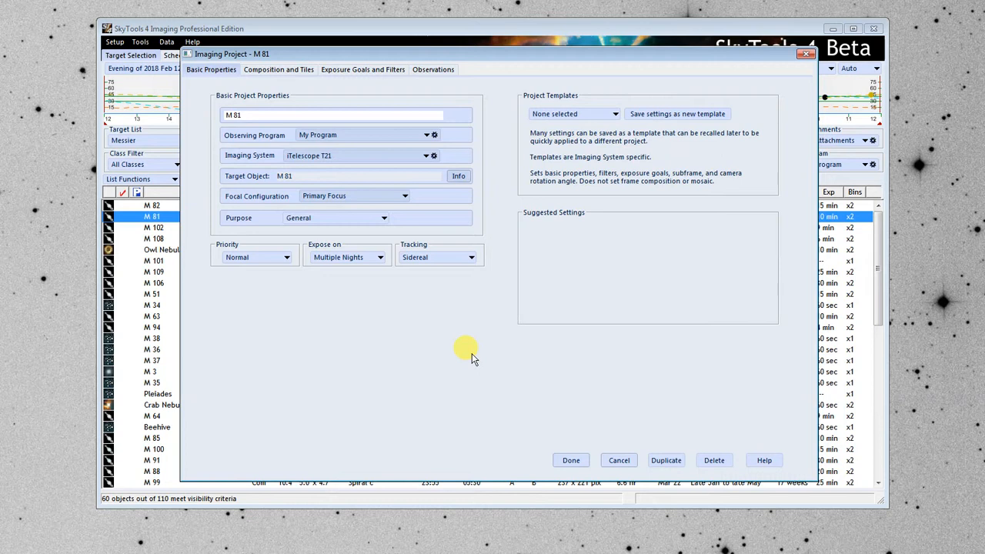
# Apply the LRGB template to the M 81 project.
pyautogui.click(573, 115)
pyautogui.click(570, 146)
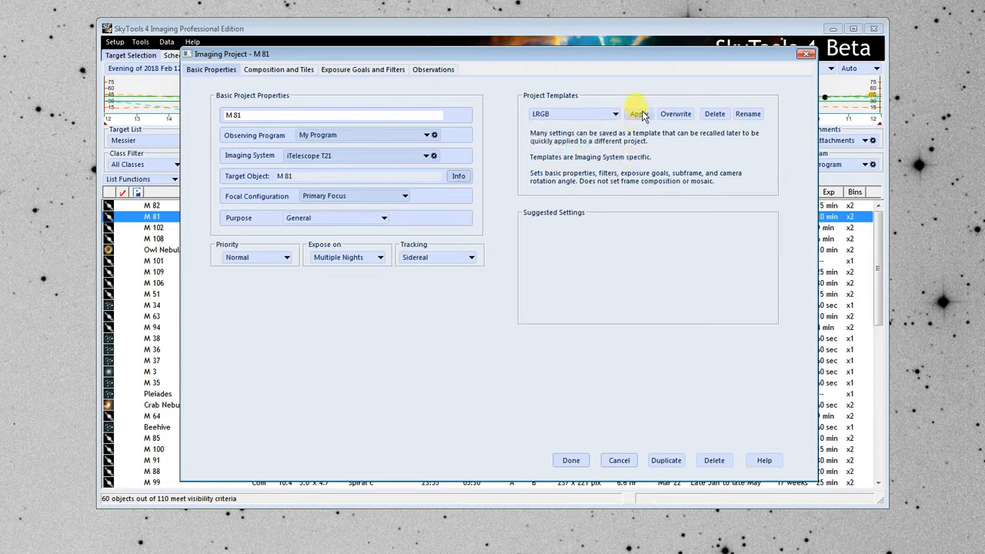
pyautogui.click(642, 115)
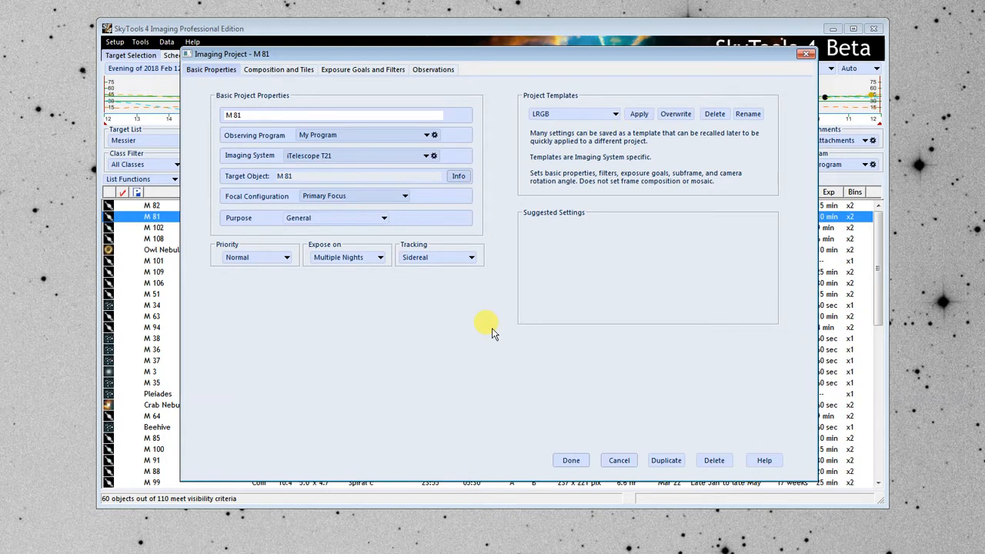
# Add a new observation for Tile 1,1 in the Astrodon G2E Luminance filter with an overall quality of Very Good.
pyautogui.click(444, 74)
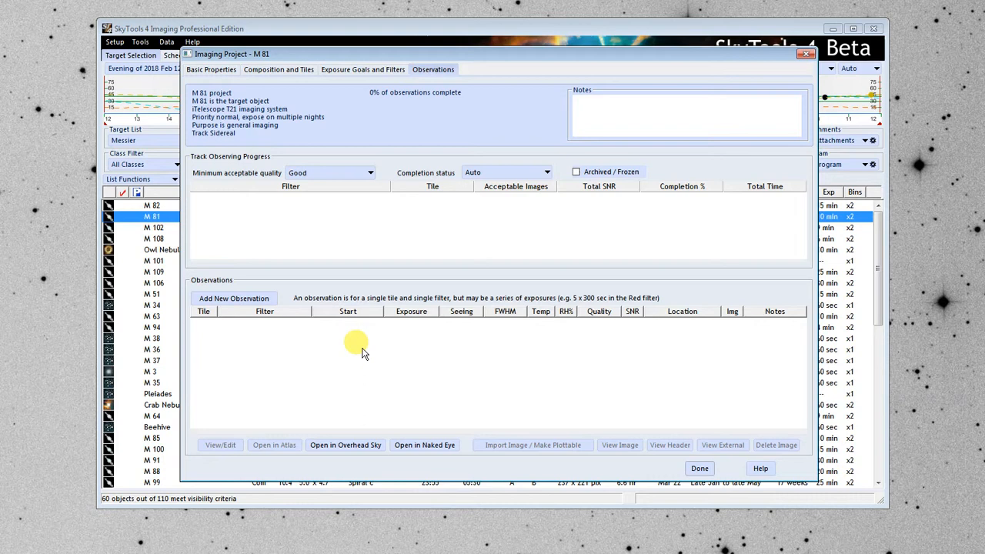
pyautogui.click(254, 301)
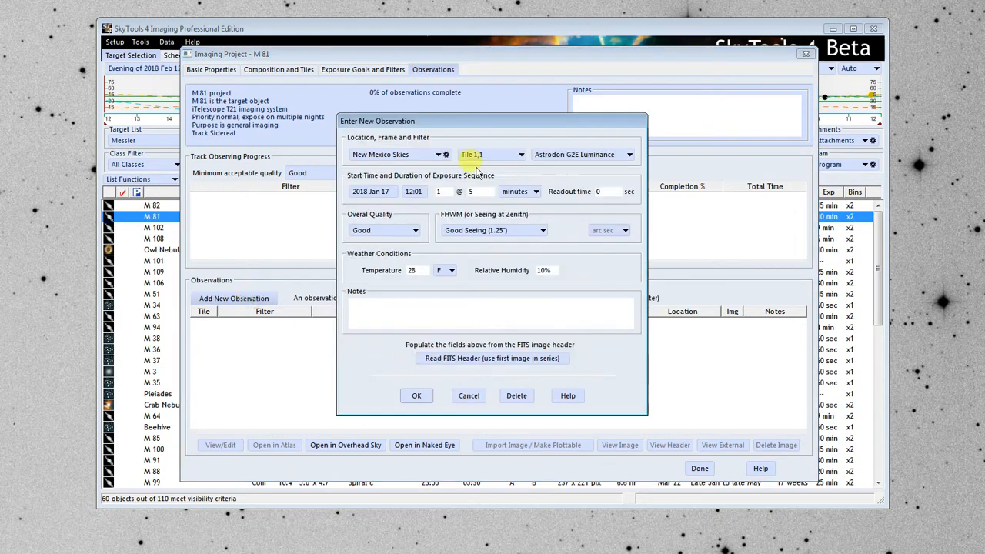
pyautogui.moveTo(462, 126); pyautogui.dragTo(513, 132)
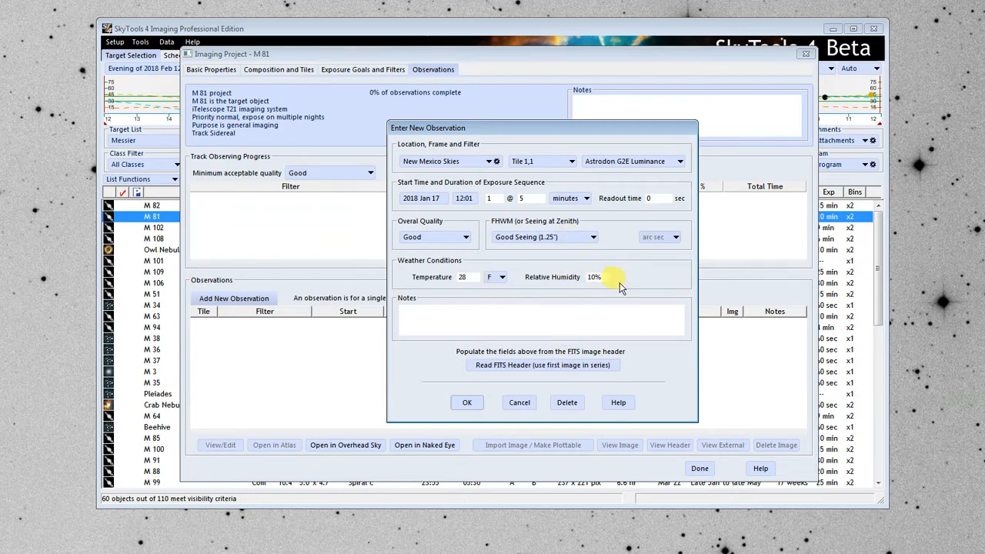
pyautogui.click(453, 237)
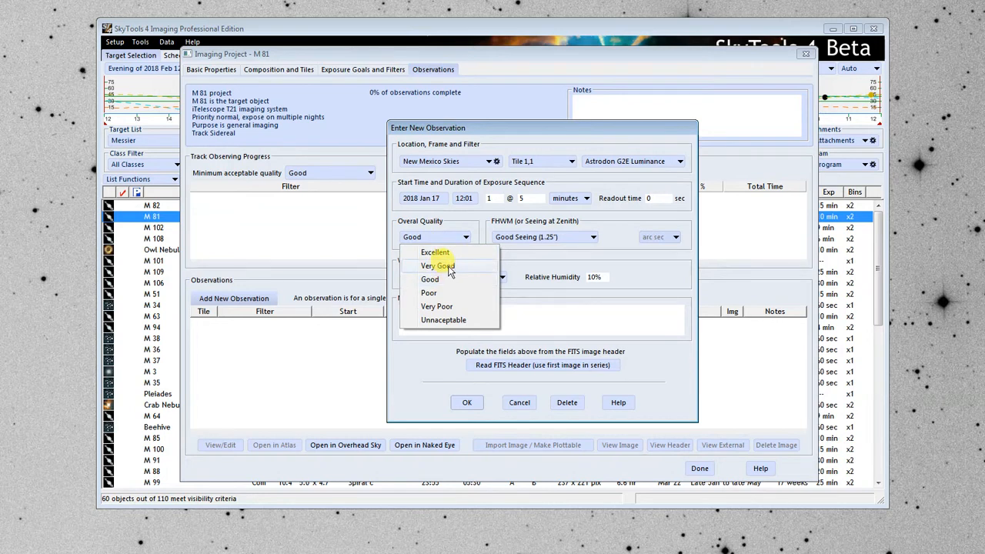
pyautogui.click(448, 266)
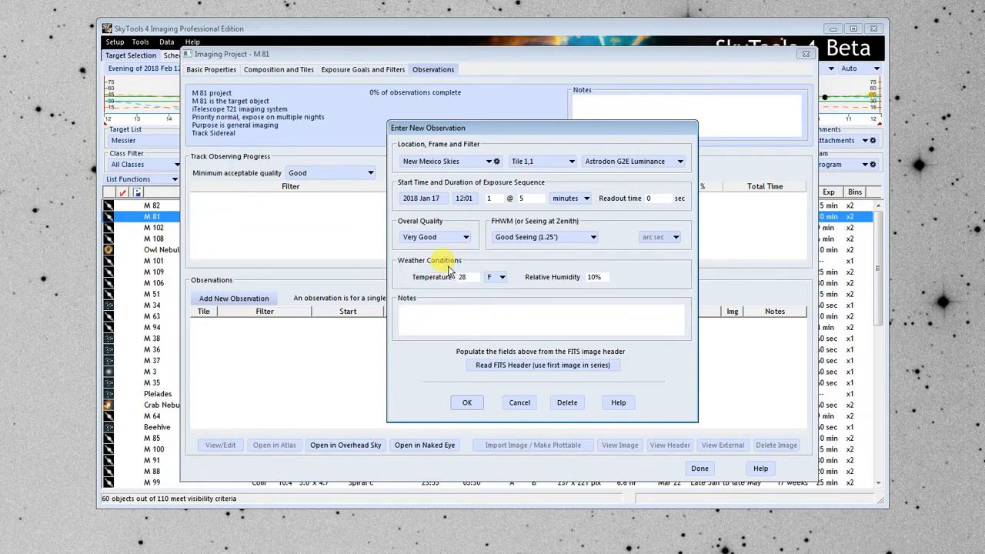
pyautogui.click(467, 402)
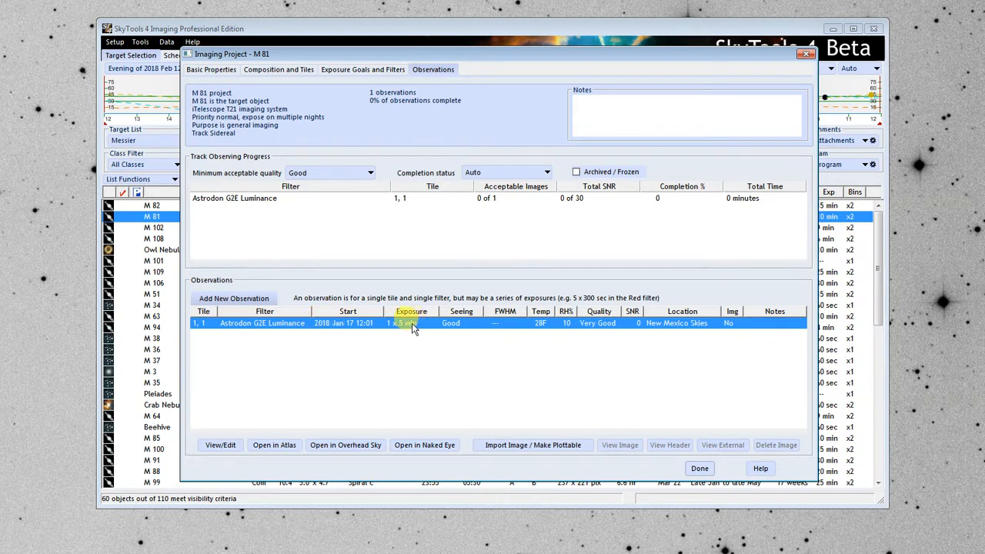
# Set the minimum acceptable quality to Good for the project's observing progress and check the Astrodon G2E Luminance entry.
pyautogui.click(268, 200)
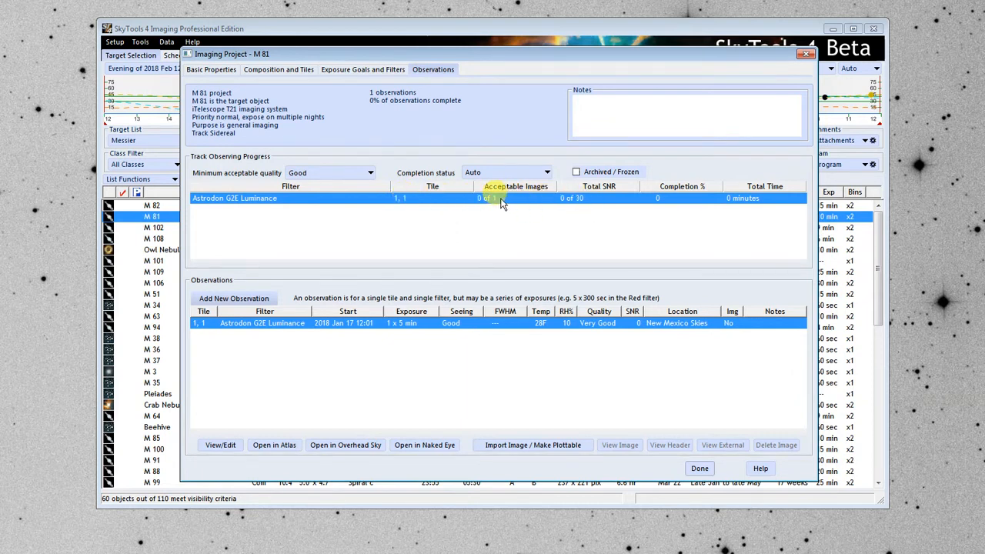
pyautogui.click(341, 173)
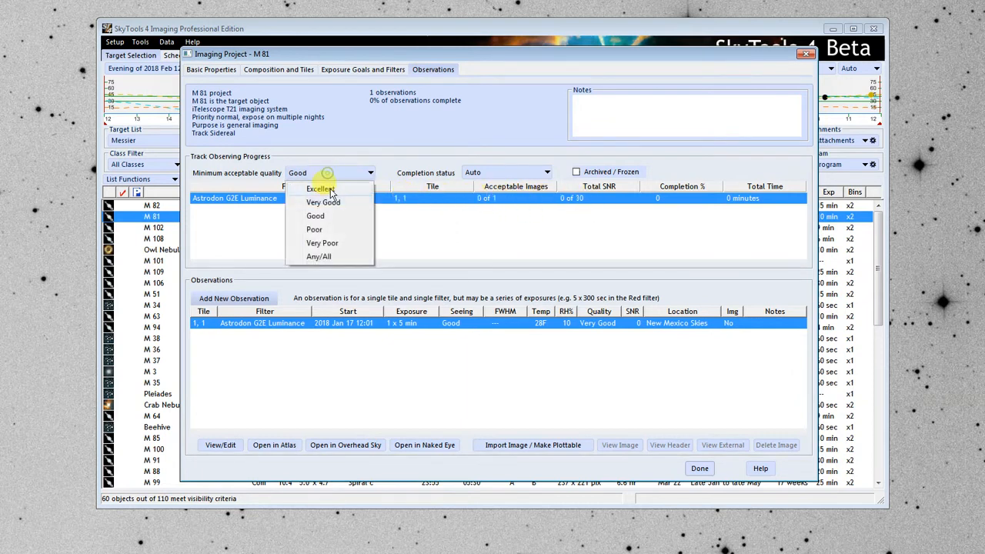
pyautogui.click(329, 215)
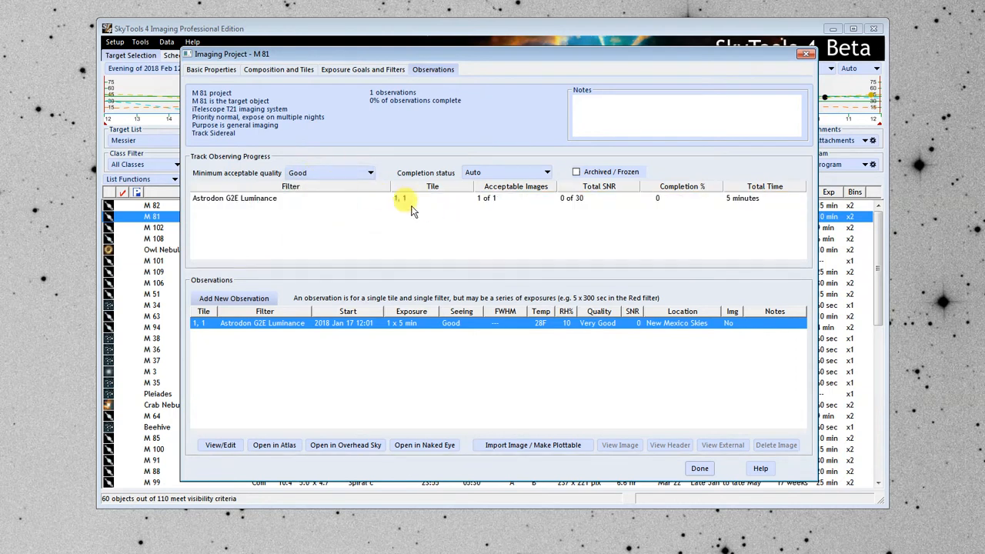
pyautogui.click(493, 199)
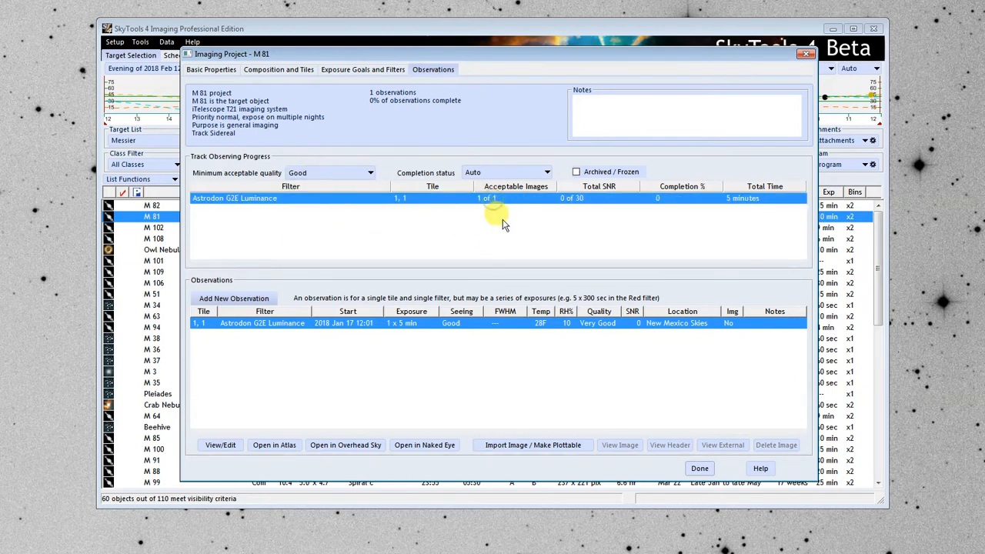
pyautogui.click(343, 173)
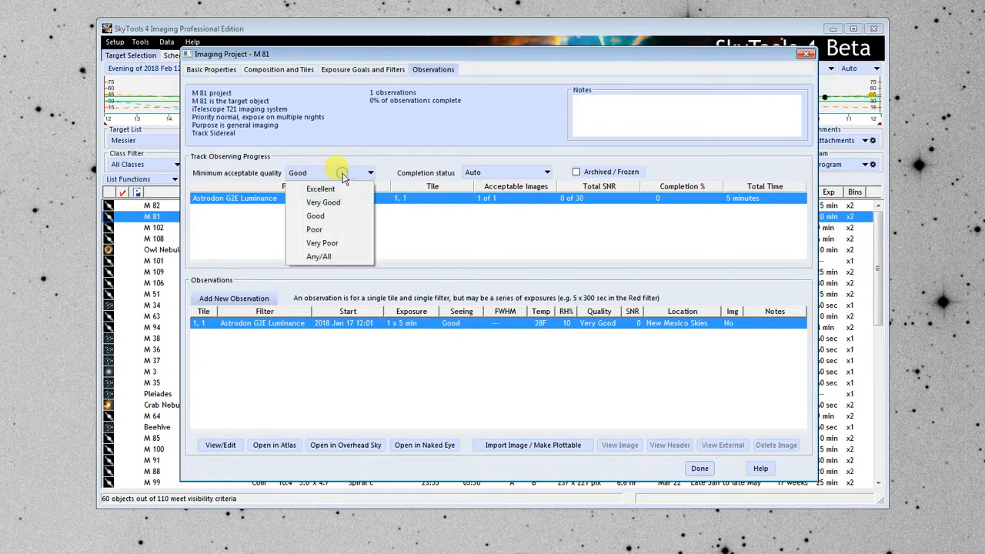
pyautogui.click(327, 217)
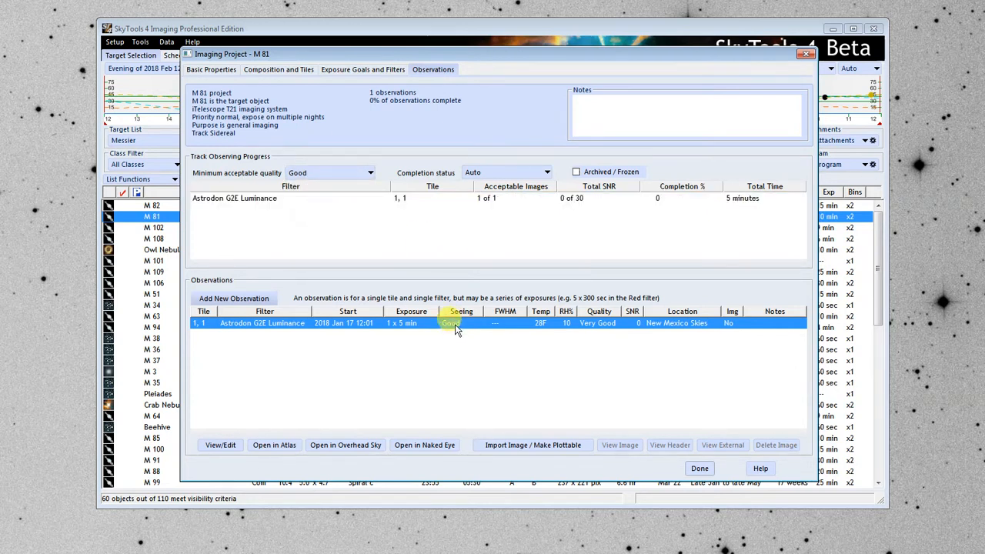
# Try Excellent as the minimum acceptable quality and return it to Good.
pyautogui.click(322, 171)
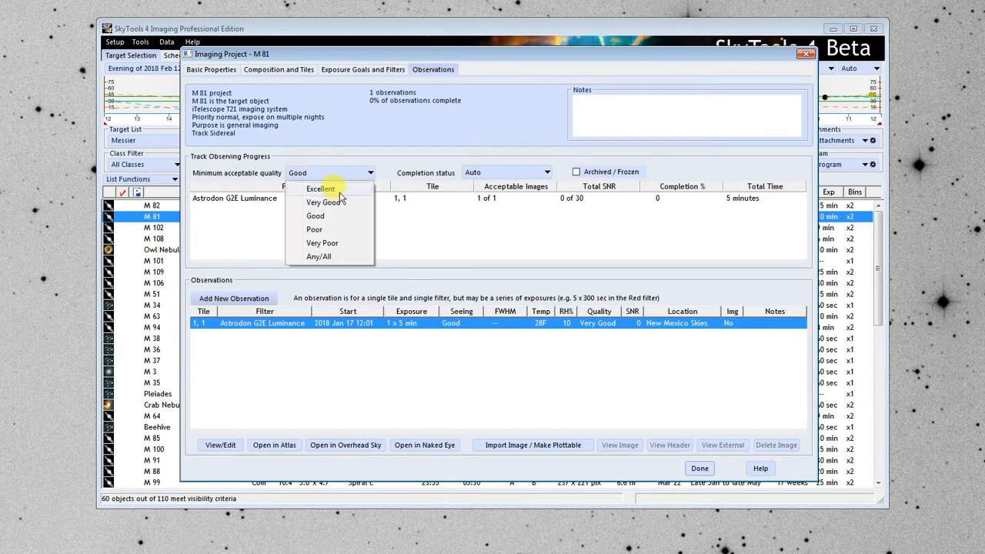
pyautogui.click(338, 190)
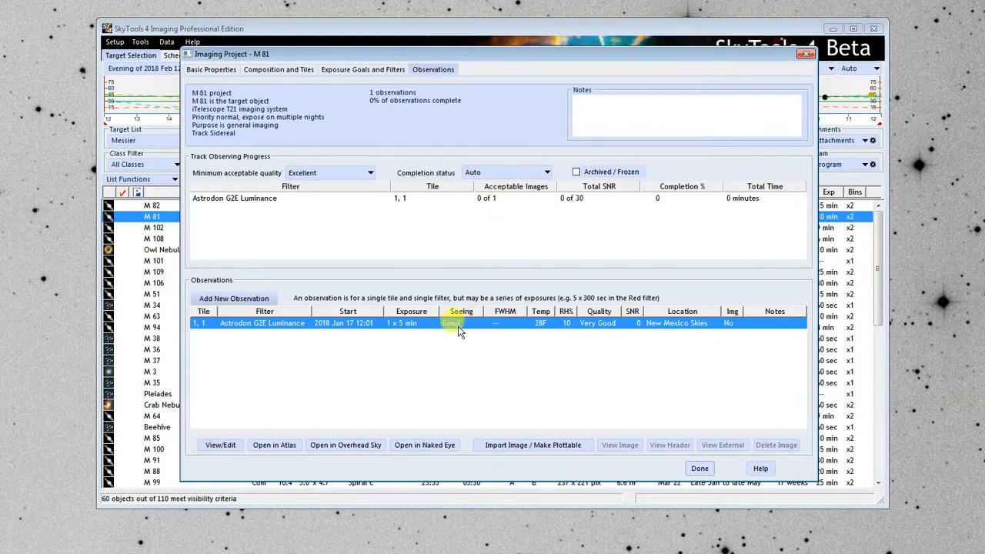
pyautogui.click(318, 174)
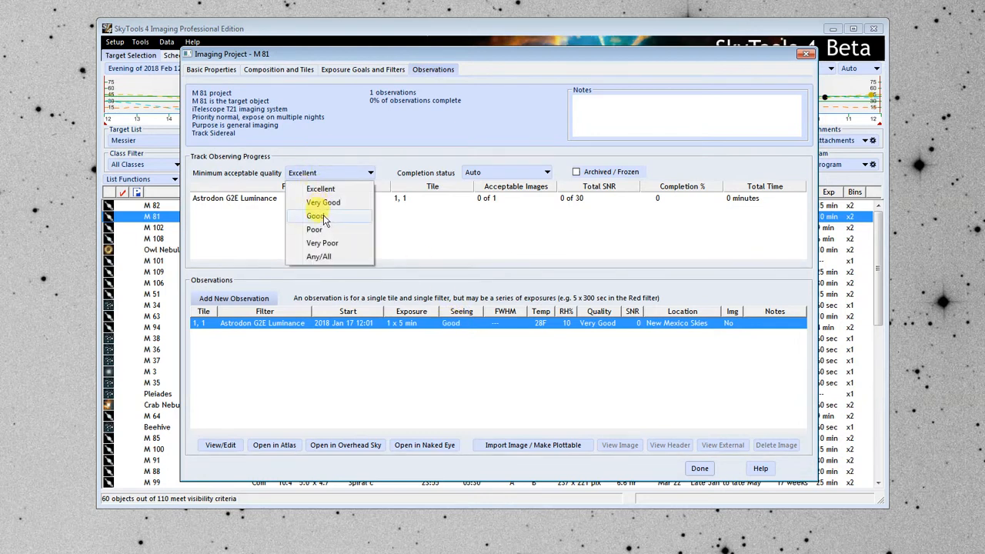
pyautogui.click(324, 214)
pyautogui.click(508, 198)
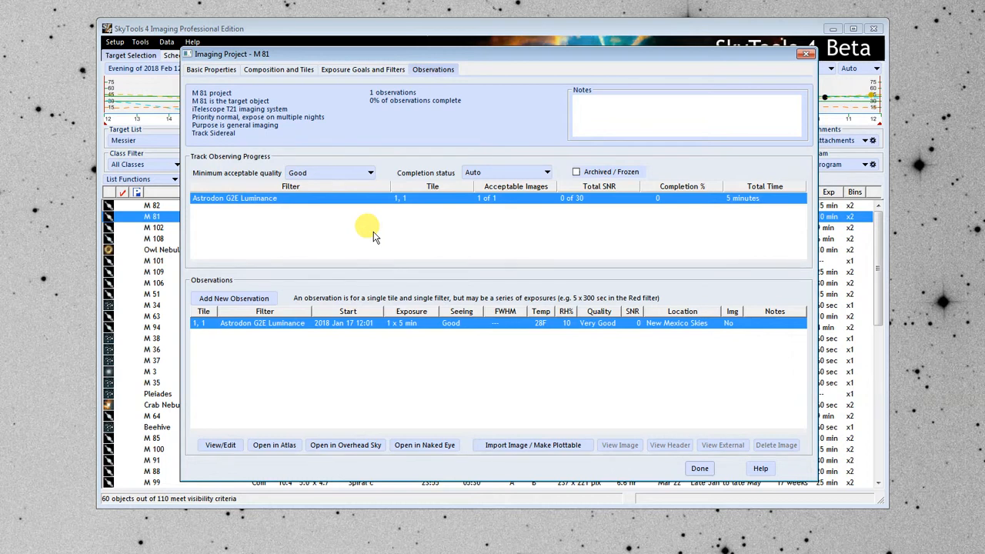
# Mark the M 81 project as Archived / Frozen with a completion status of Completed.
pyautogui.click(594, 174)
pyautogui.click(502, 172)
pyautogui.click(507, 201)
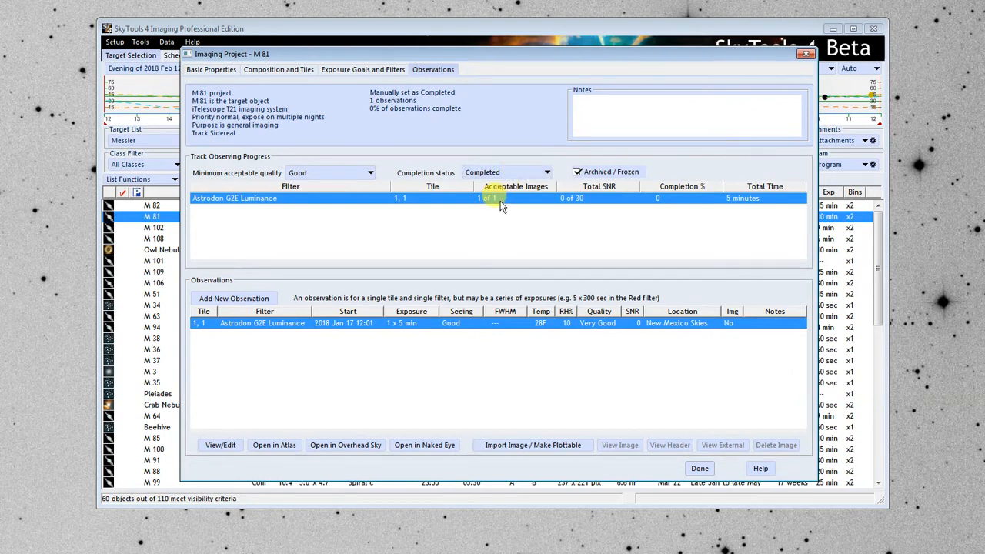
# Enter "Notes" as the note text for the M 81 project.
pyautogui.click(637, 101)
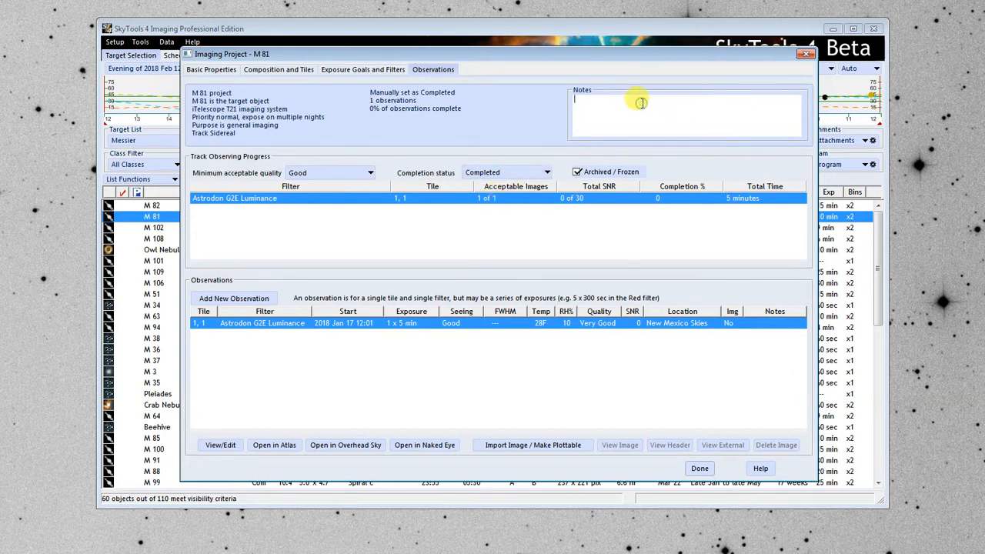
pyautogui.write('Notes')
# Review the details of the Tile 1,1 Luminance observation and its options for importing an image and making it plottable.
pyautogui.click(221, 445)
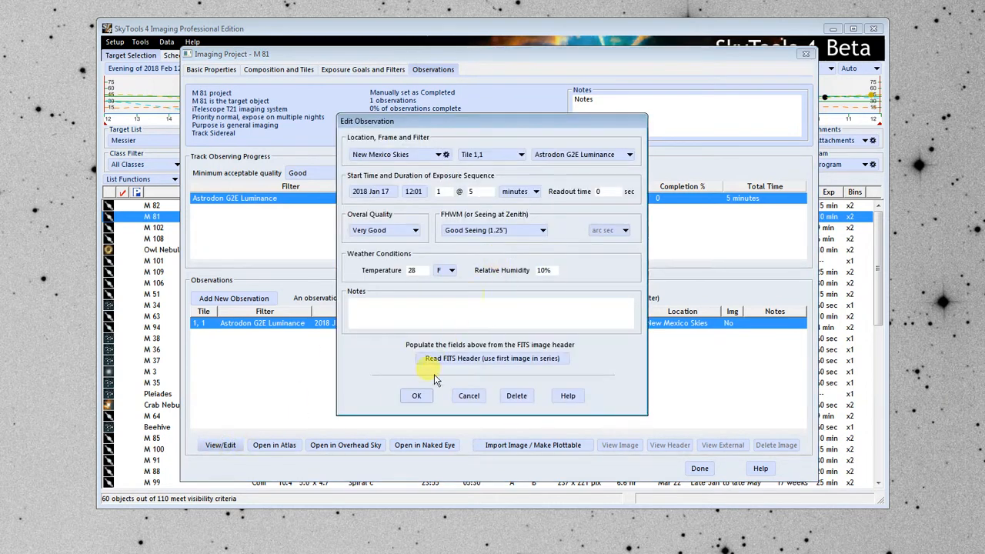
pyautogui.click(416, 396)
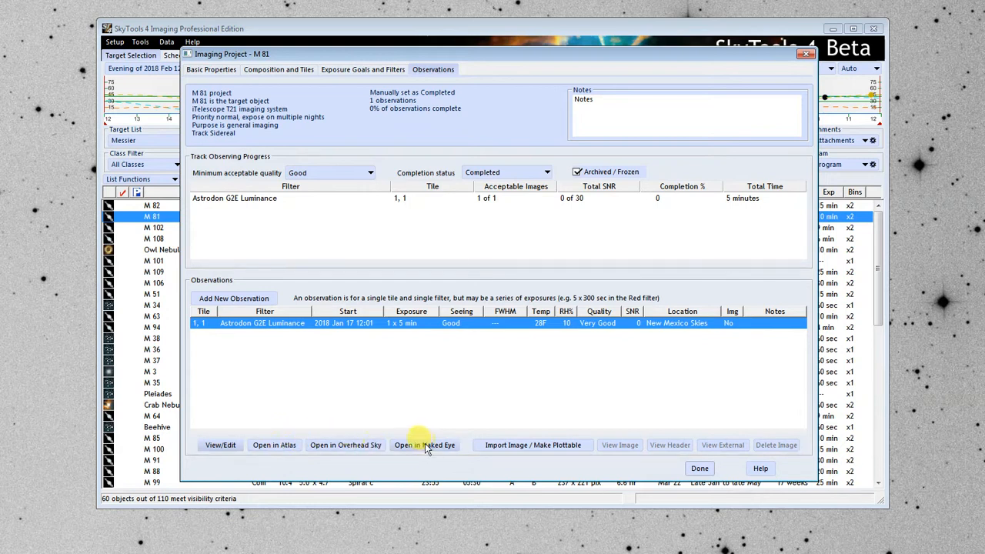
pyautogui.click(517, 447)
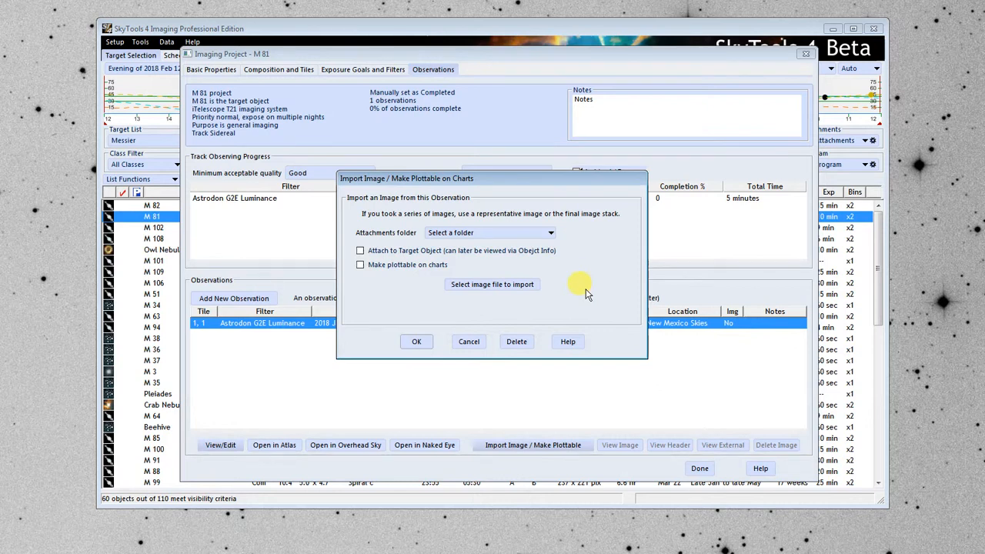
pyautogui.click(459, 343)
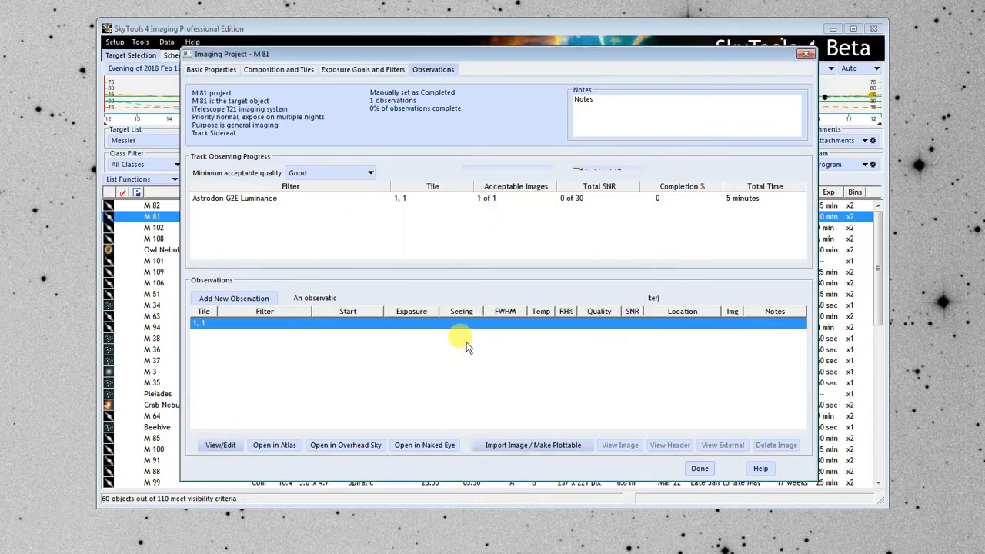